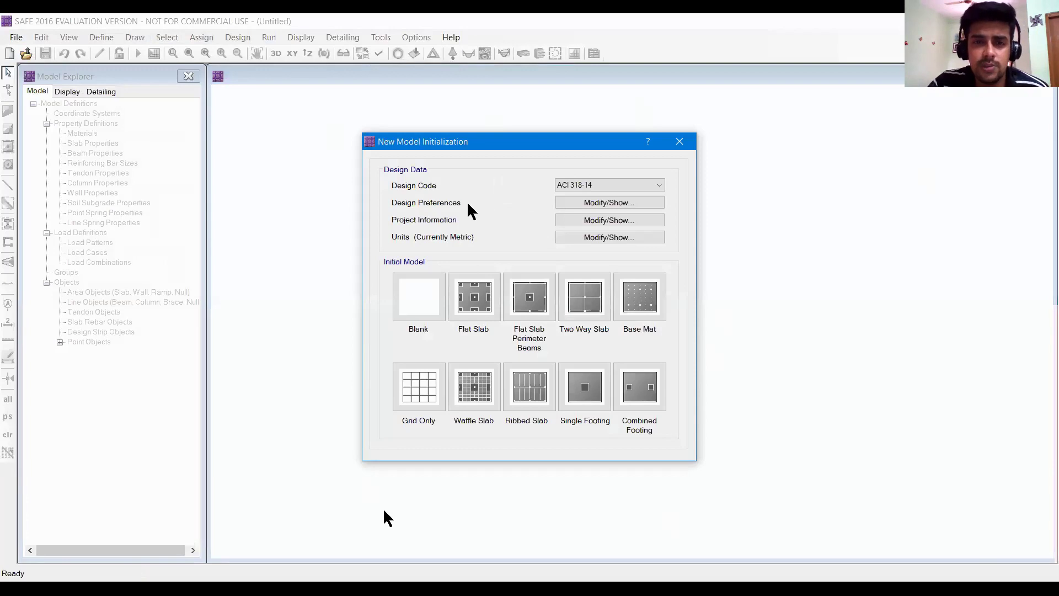
Step: Select IS 456-2000 as the design code and accept the metric default units
left_click(574, 188)
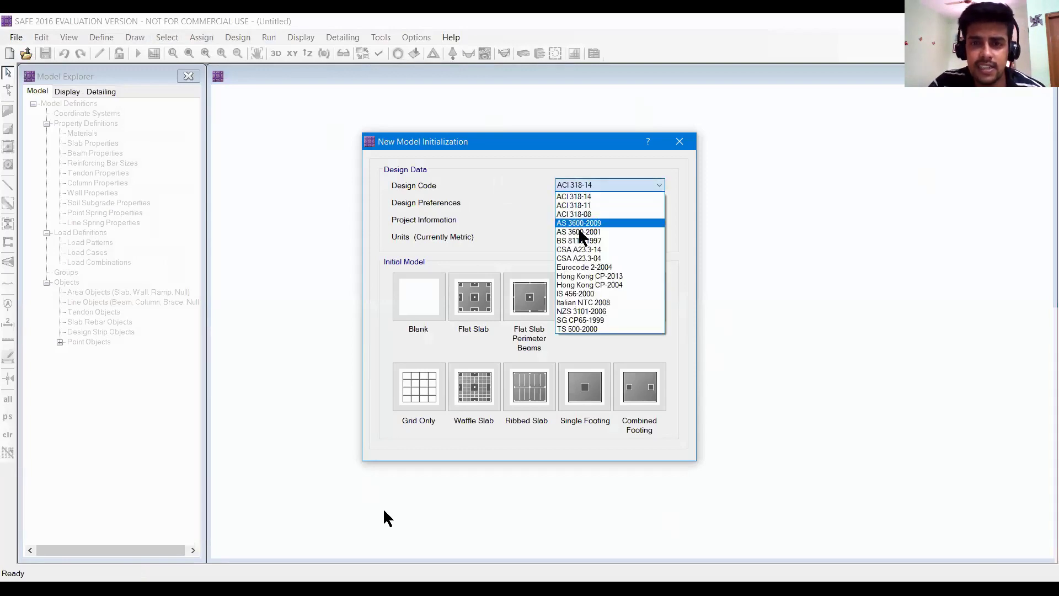
left_click(585, 284)
left_click(579, 186)
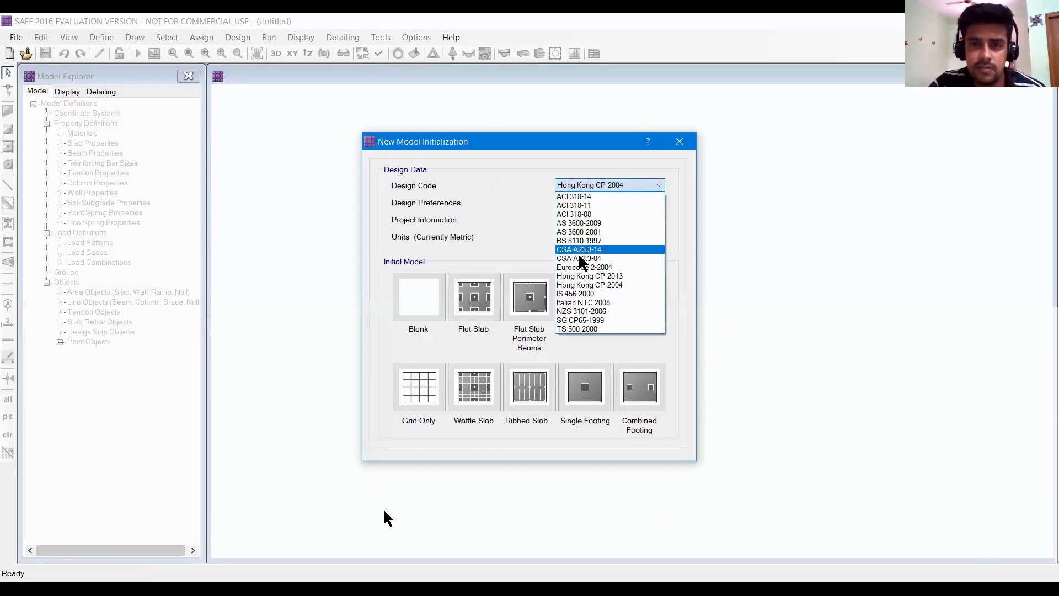
left_click(576, 293)
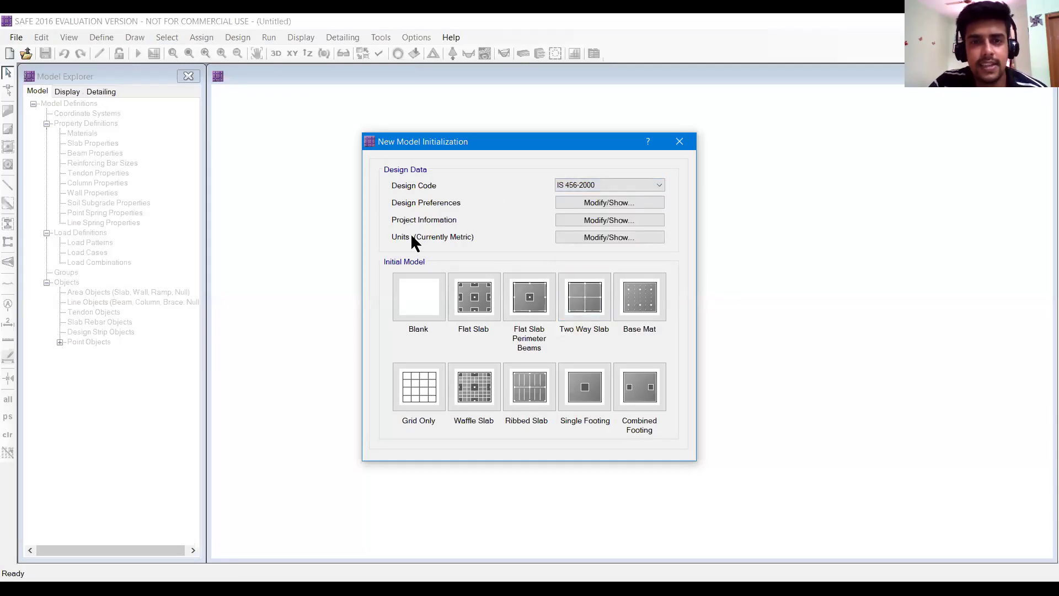
left_click(561, 236)
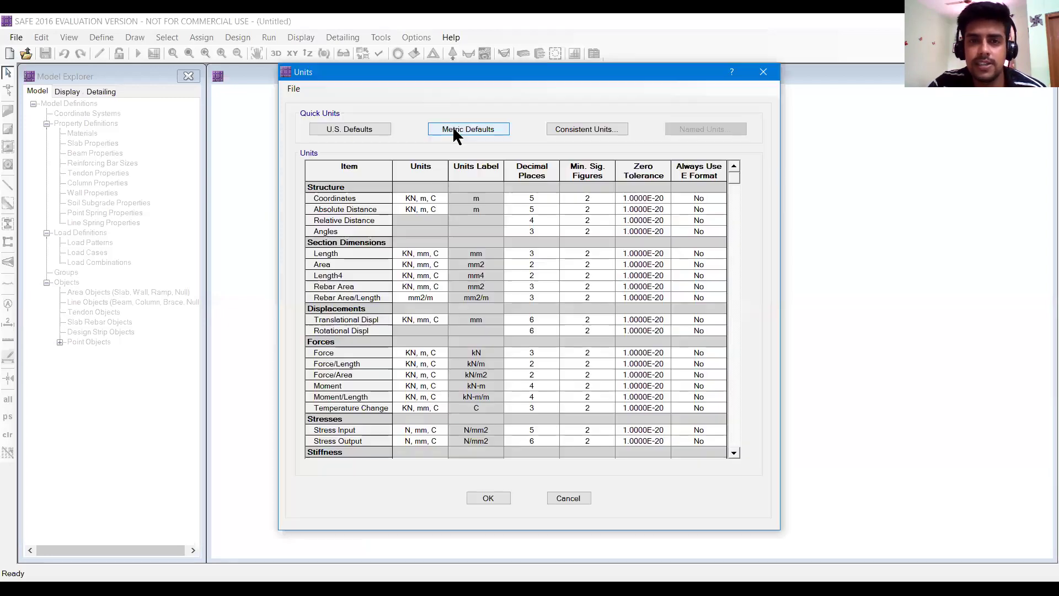
left_click(484, 500)
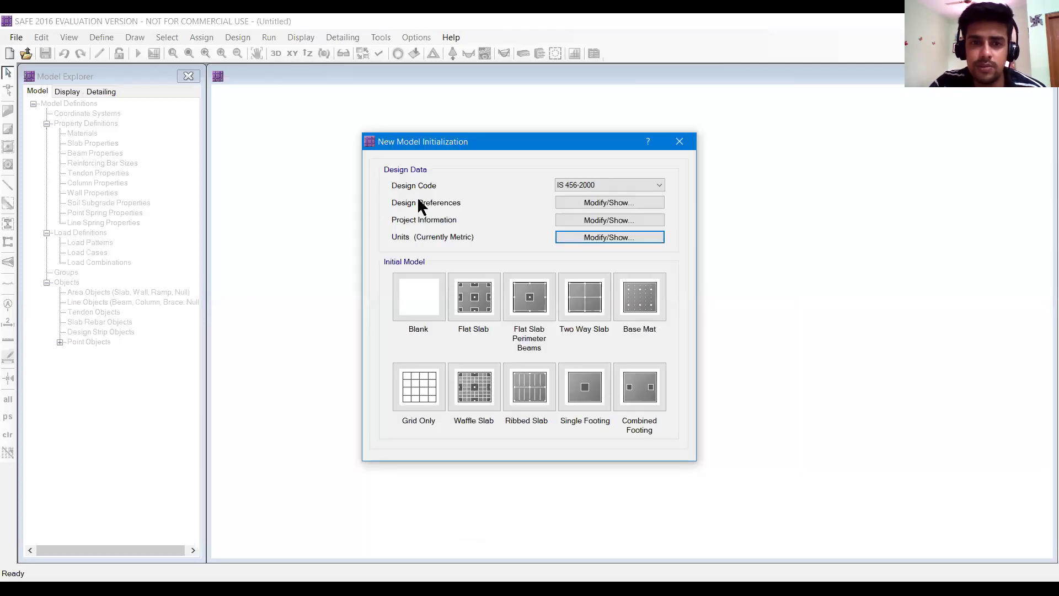
Step: Set the slab minimum clear cover to 50 mm top and bottom
left_click(589, 208)
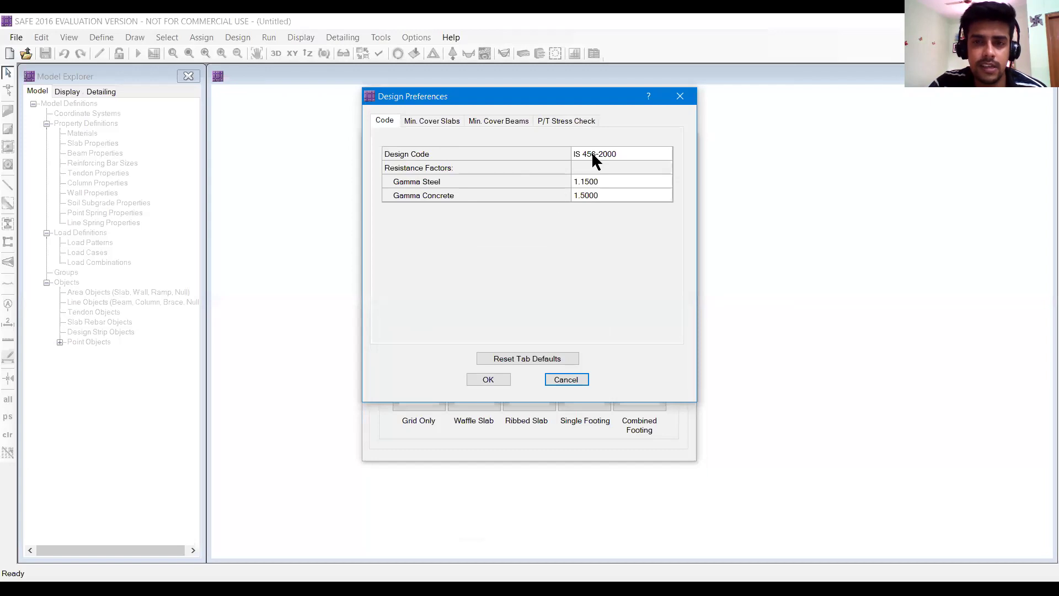
left_click(449, 122)
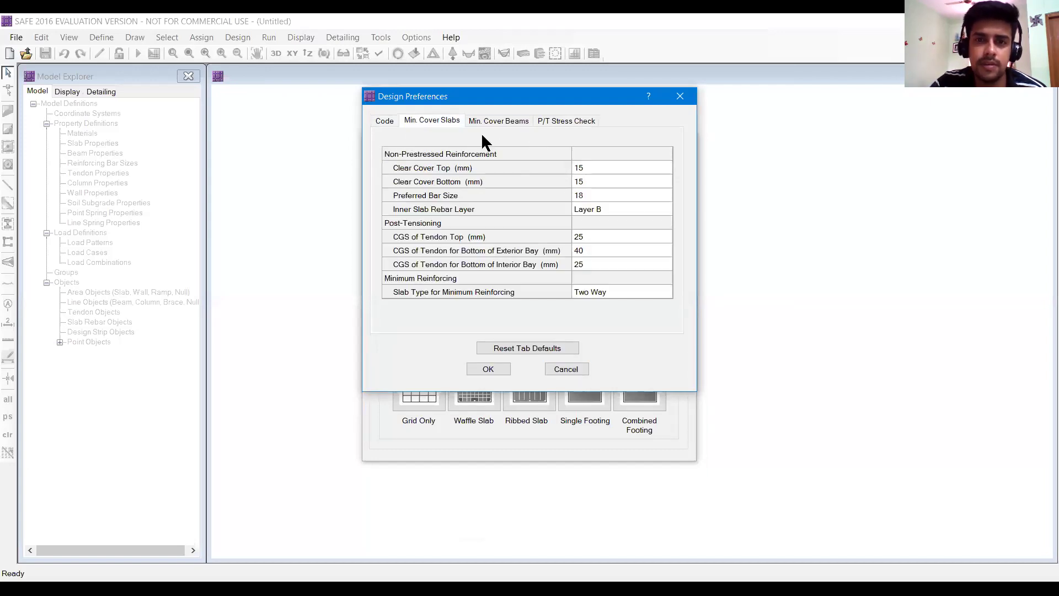
left_click(596, 168)
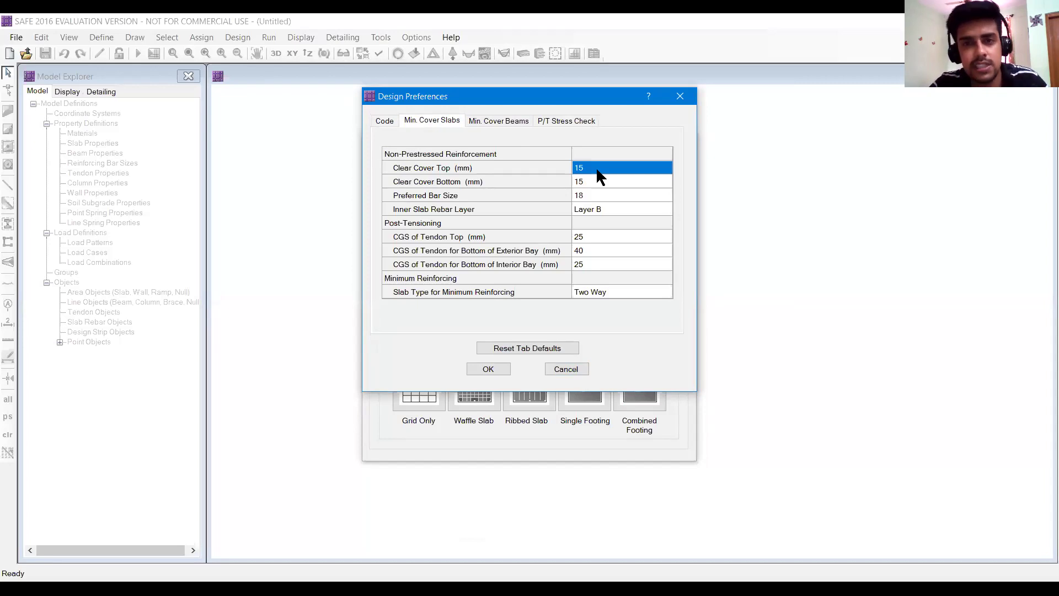
type("50")
key("Return")
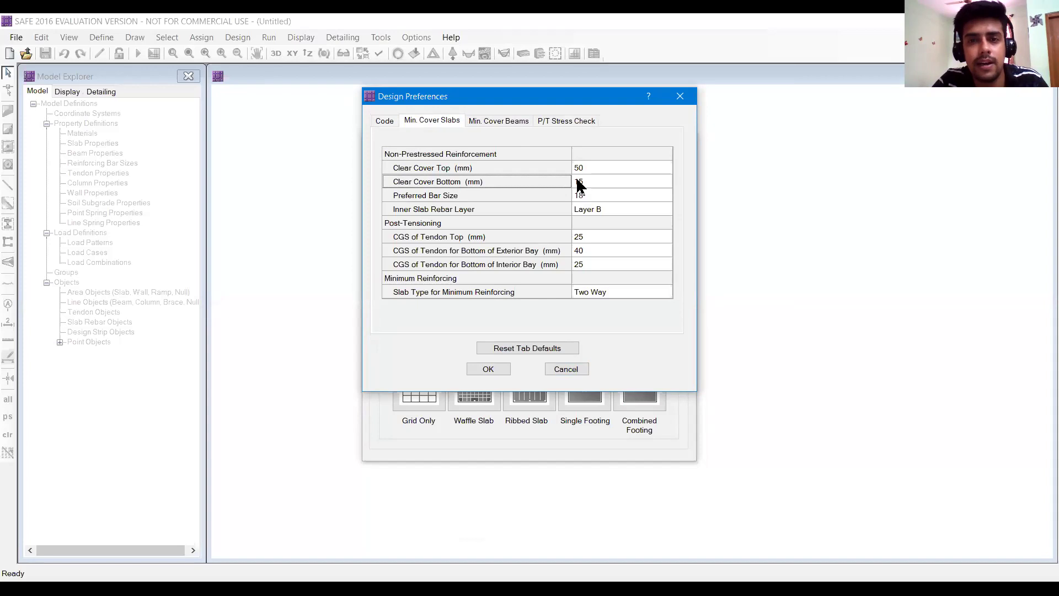
left_click(583, 186)
type("5")
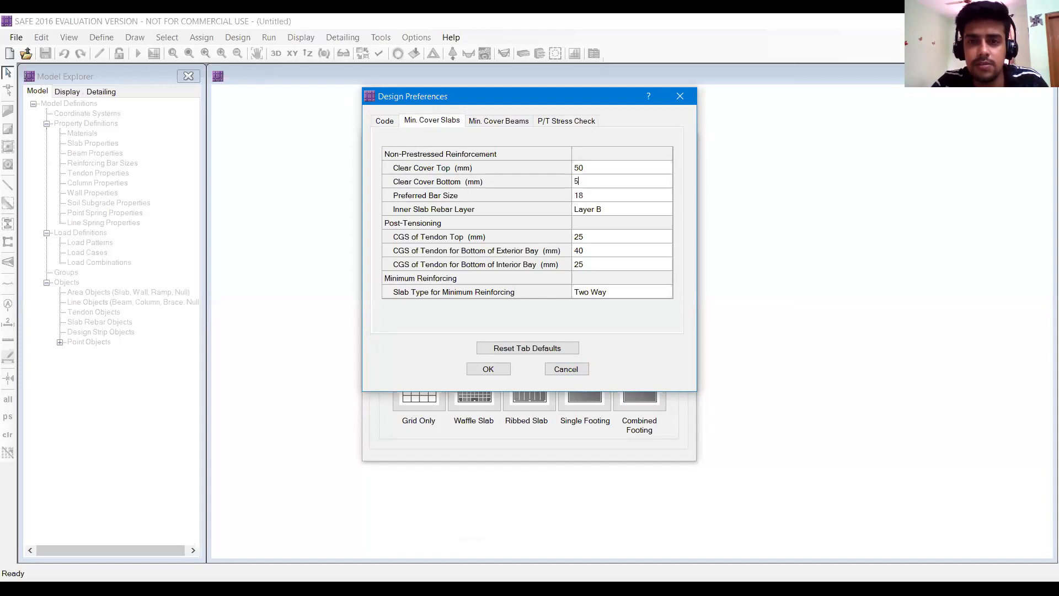
key("Return")
Step: Choose 20 as the preferred slab bar size and confirm the design preferences
left_click(599, 195)
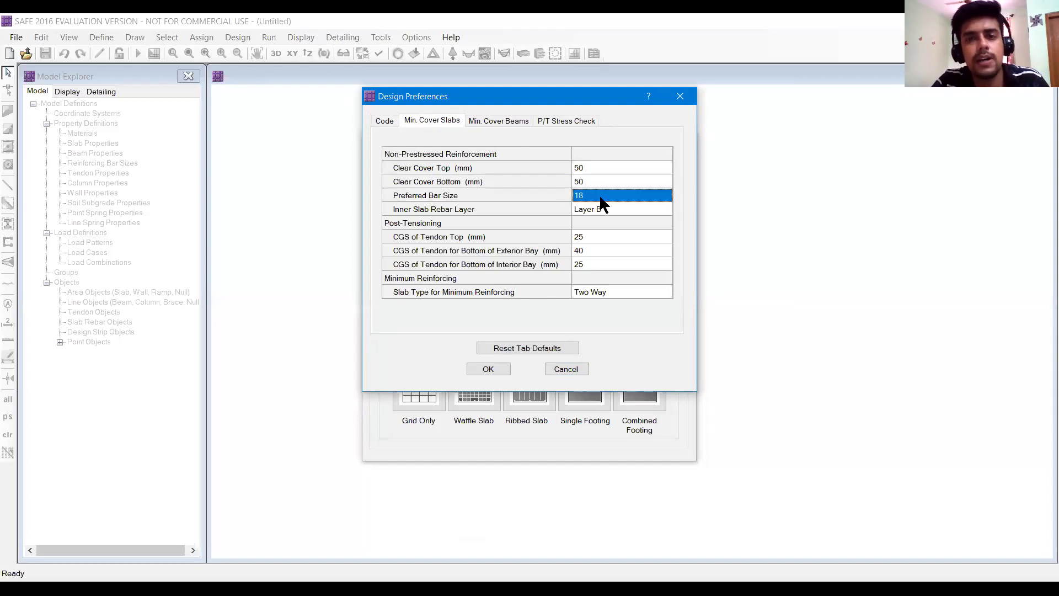
left_click(643, 188)
left_click(643, 189)
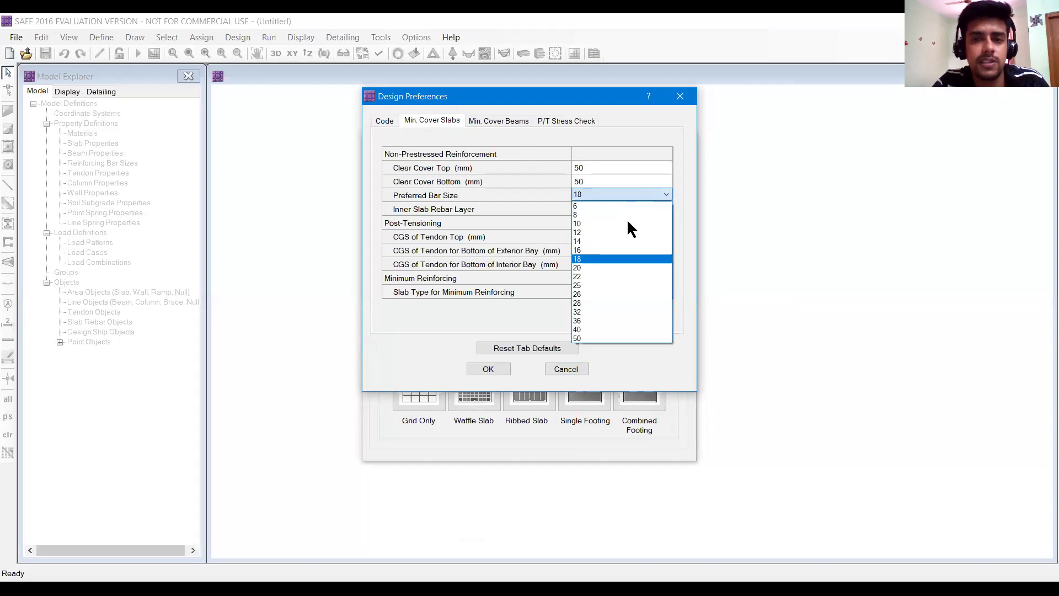
left_click(605, 264)
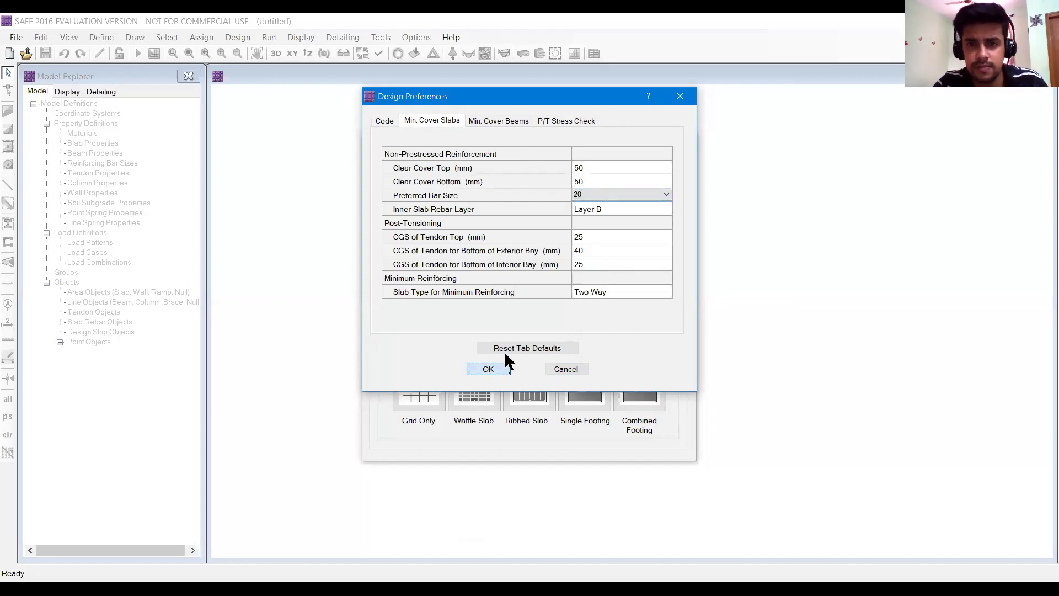
left_click(500, 369)
Step: Leave project information blank and choose the Combined Footing template
left_click(591, 220)
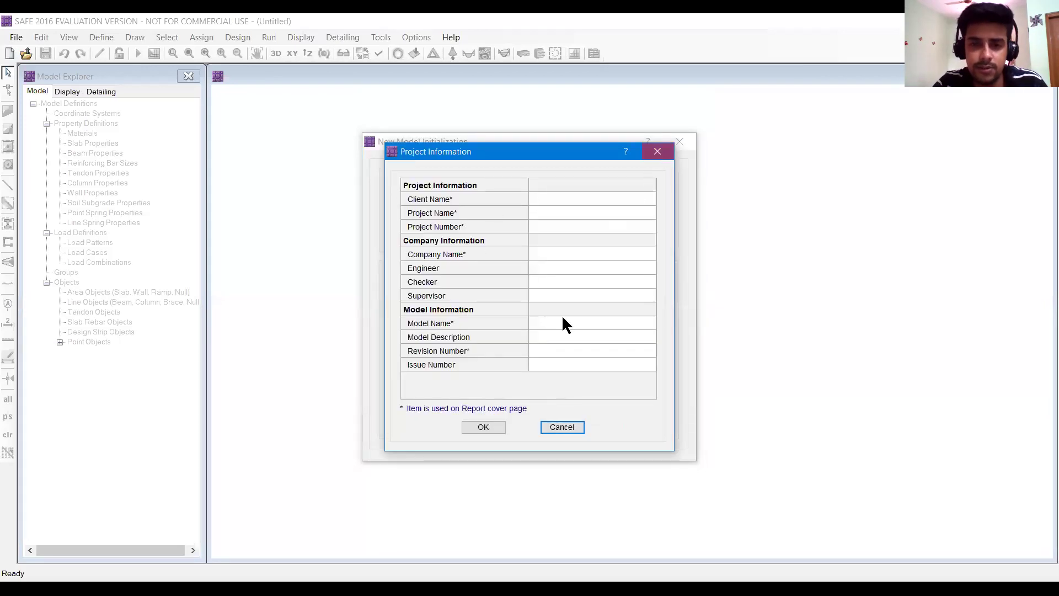
key("Escape")
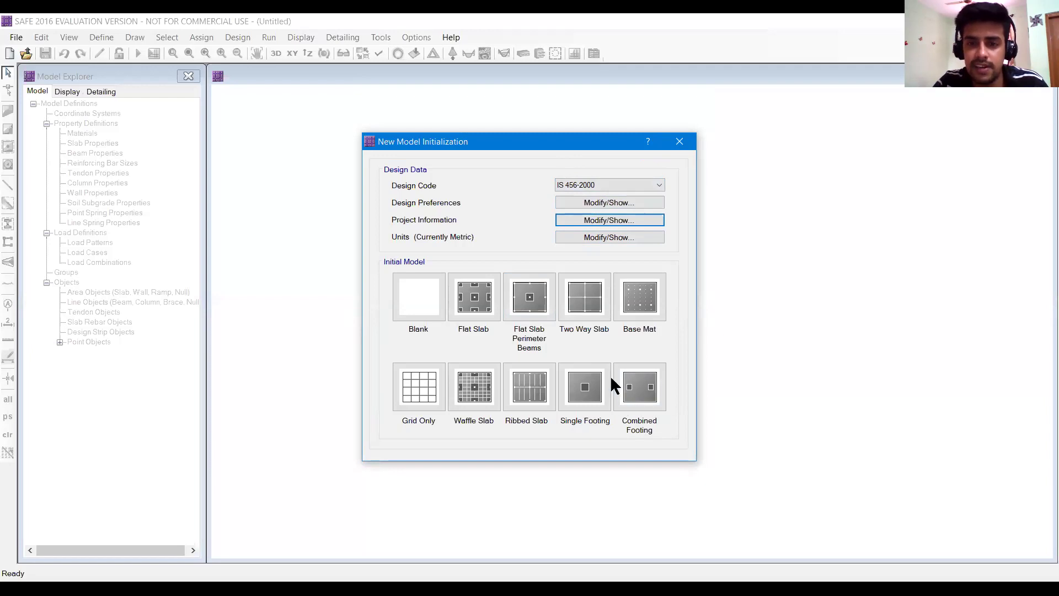
left_click(649, 392)
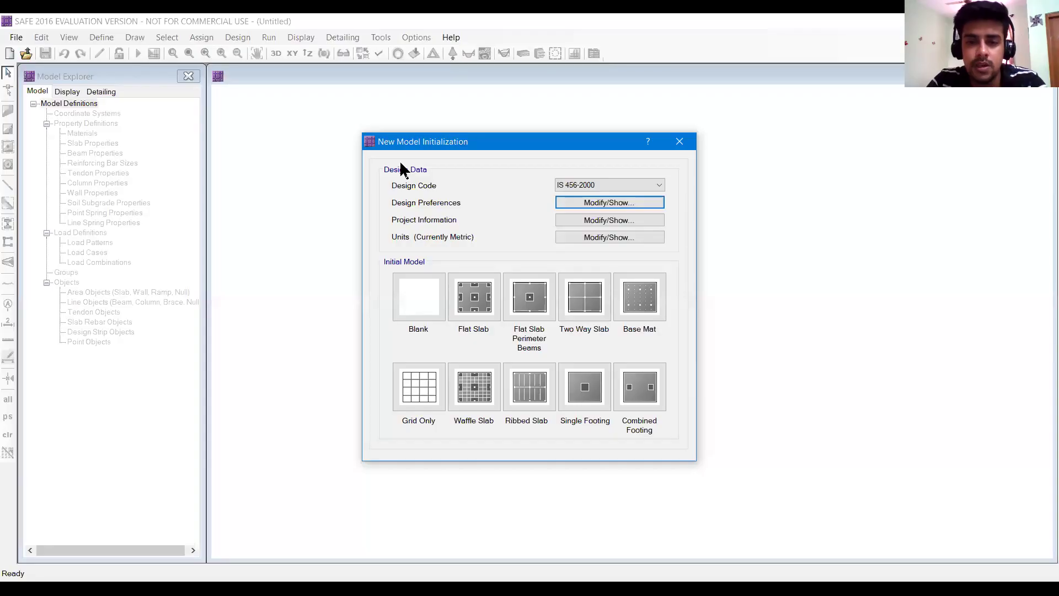
Step: Set all four combined footing edge distances to 1 m
left_click(641, 390)
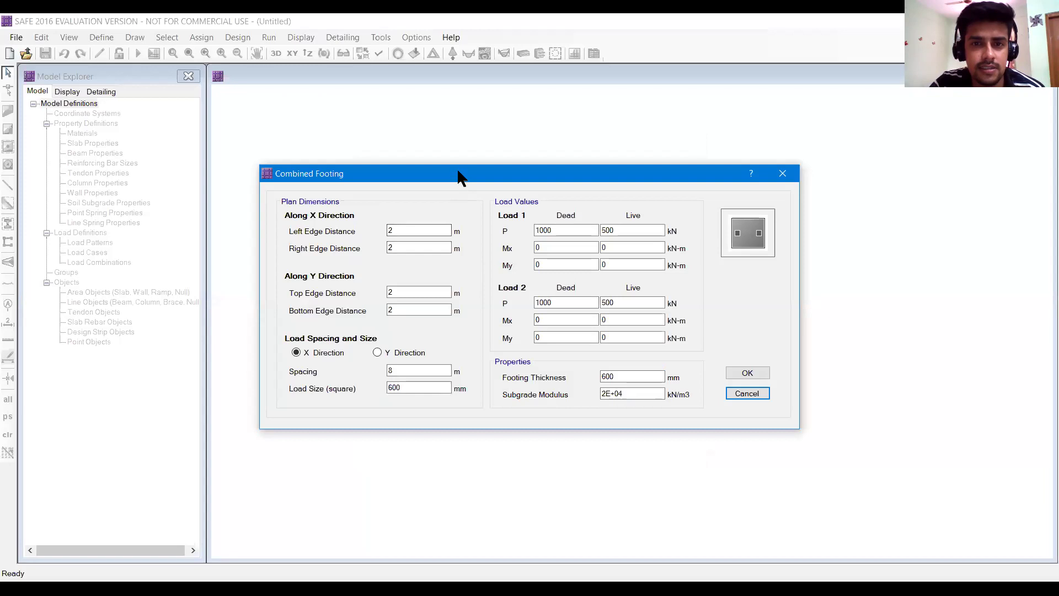
left_click_drag(459, 173, 462, 126)
left_click(410, 182)
key("Tab")
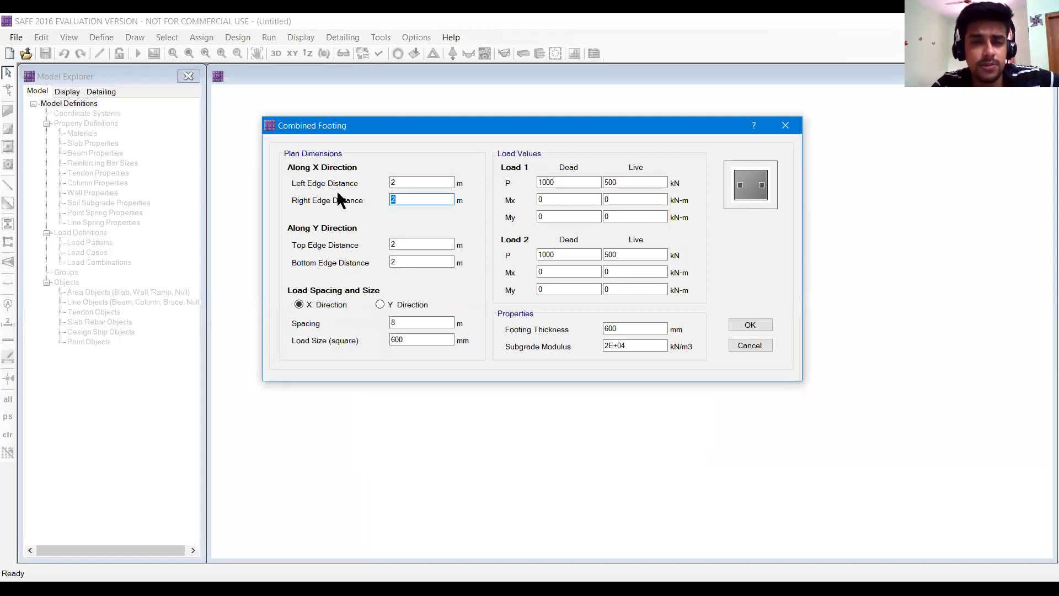
double_click(428, 182)
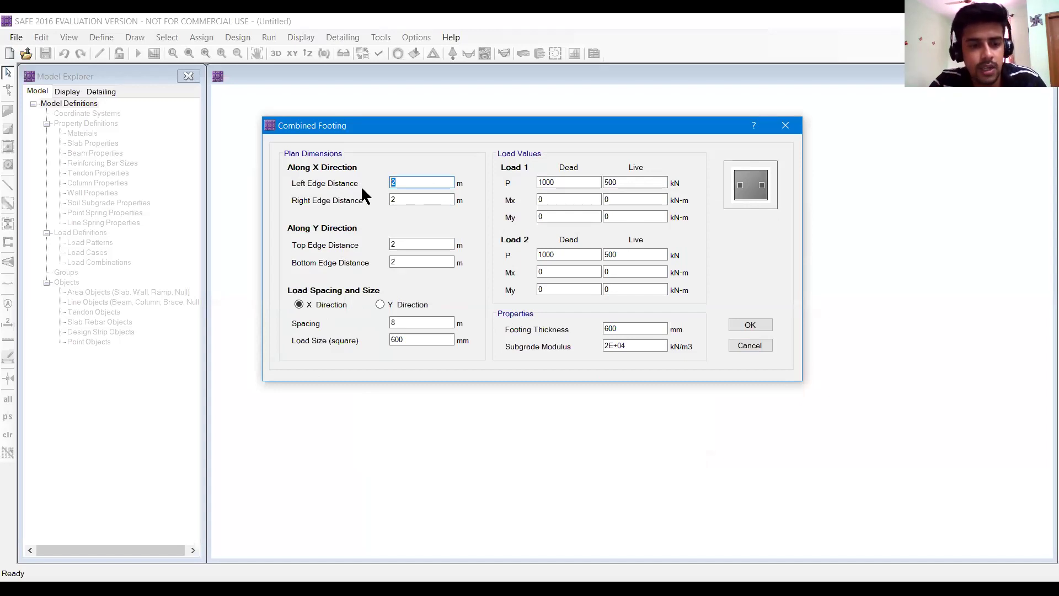
type("1")
key("Tab")
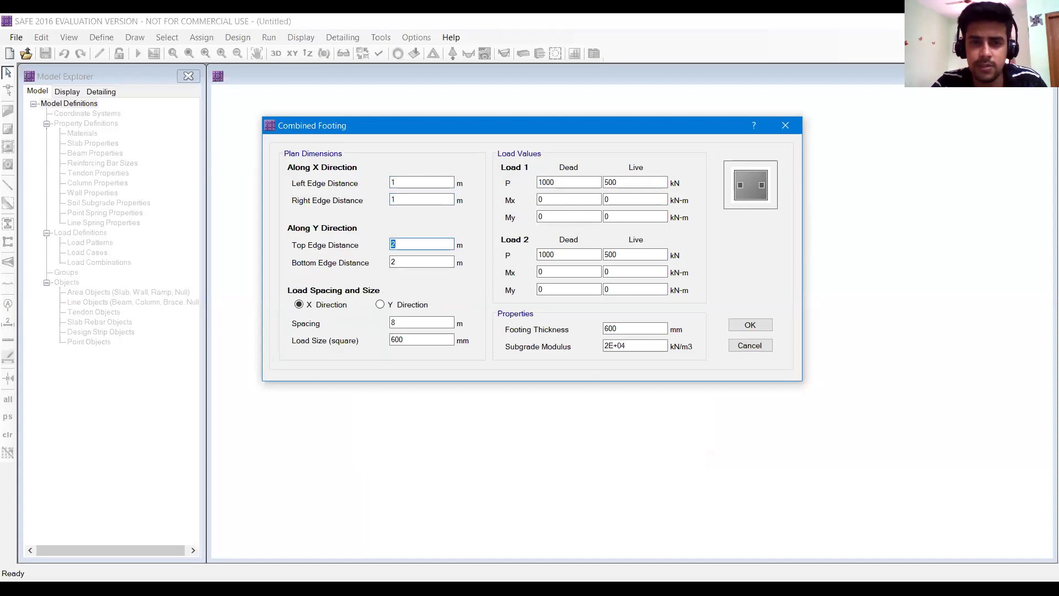
key("Tab")
type("1")
key("Tab")
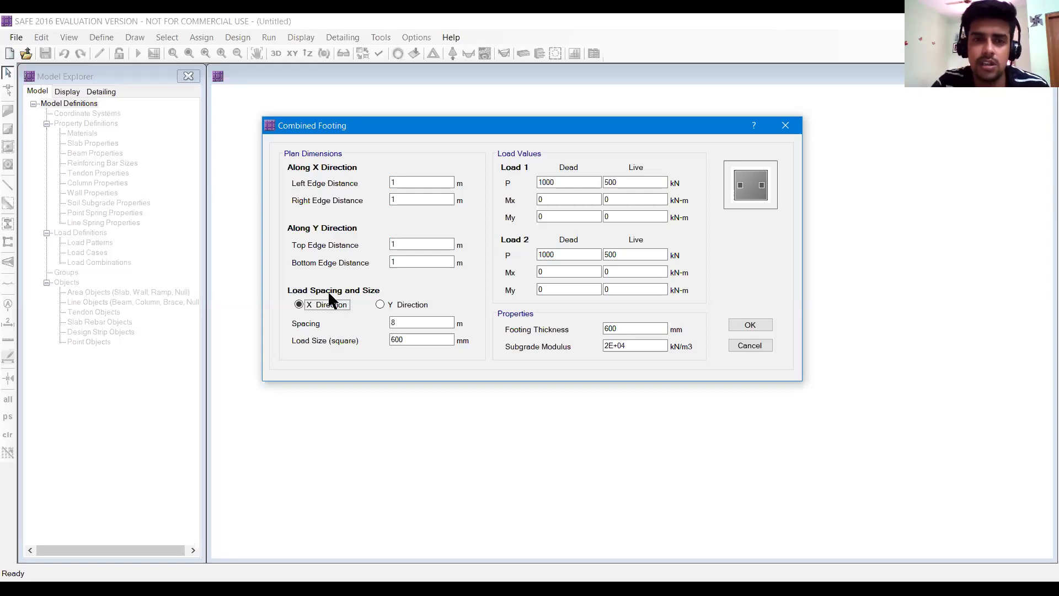
Step: Set the load spacing to 2 m and square load size to 500 mm
double_click(402, 322)
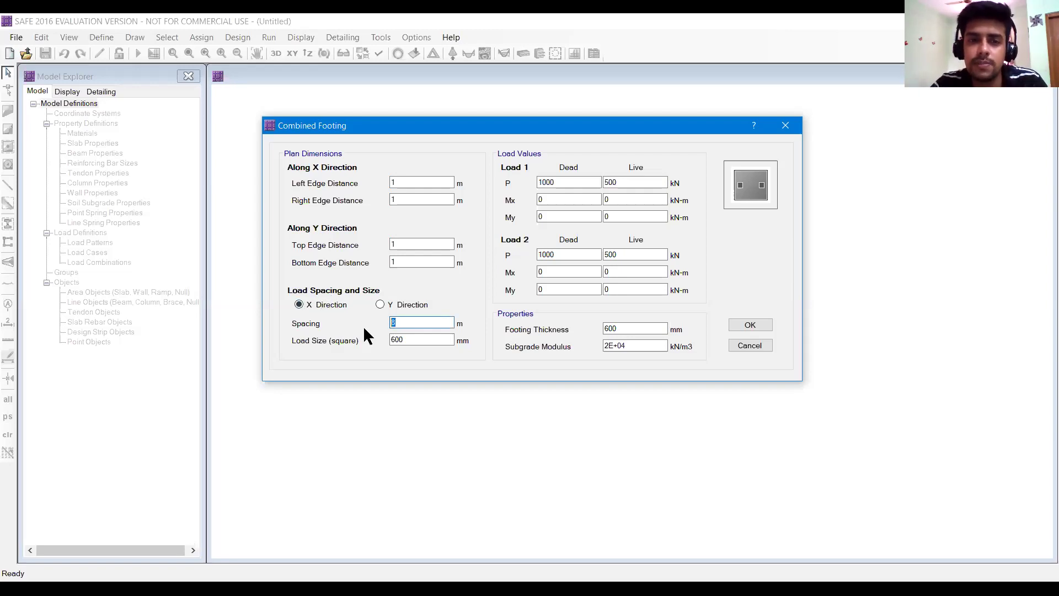
type("2")
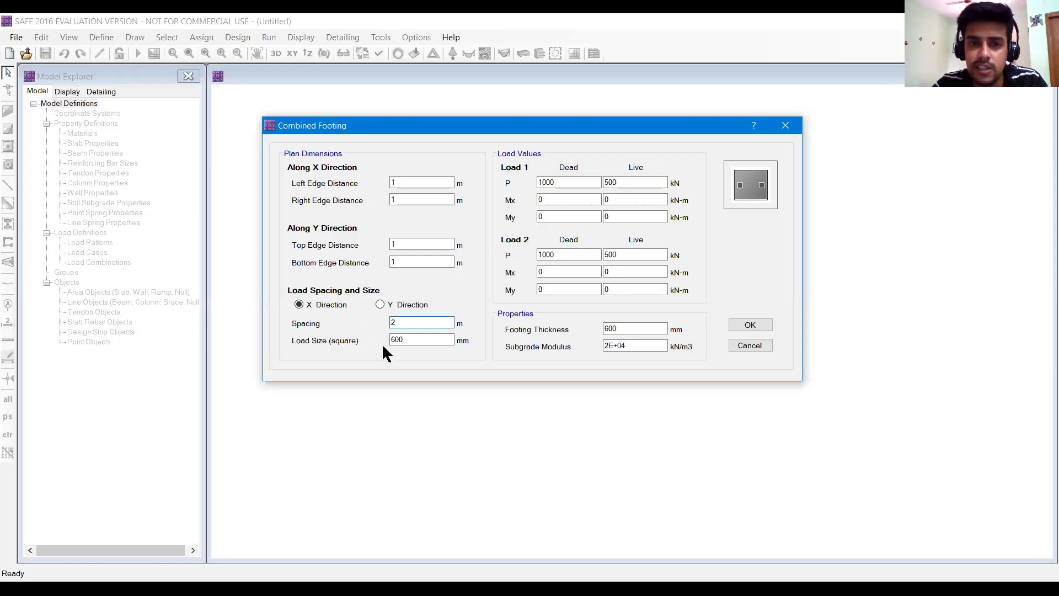
double_click(412, 340)
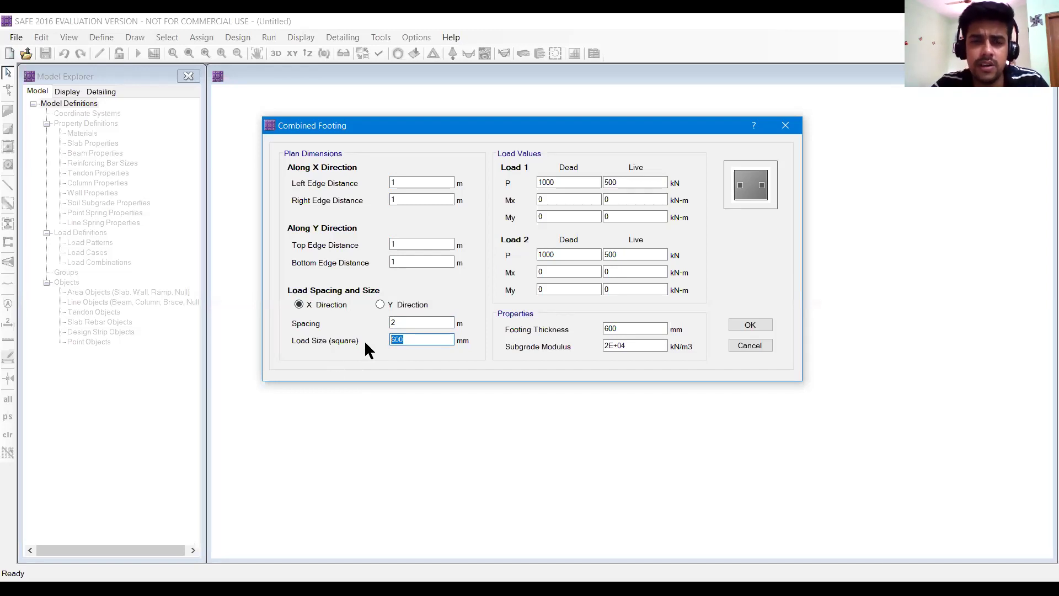
type("500")
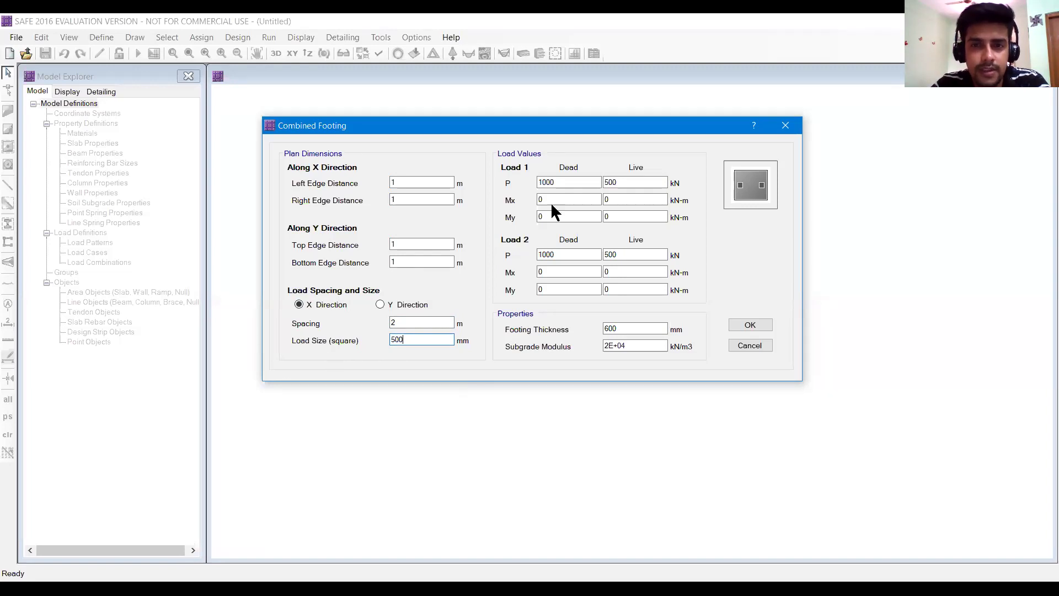
Step: Give Load 1 and Load 2 each 500 kN dead and 250 kN live axial load
left_click(571, 182)
double_click(541, 188)
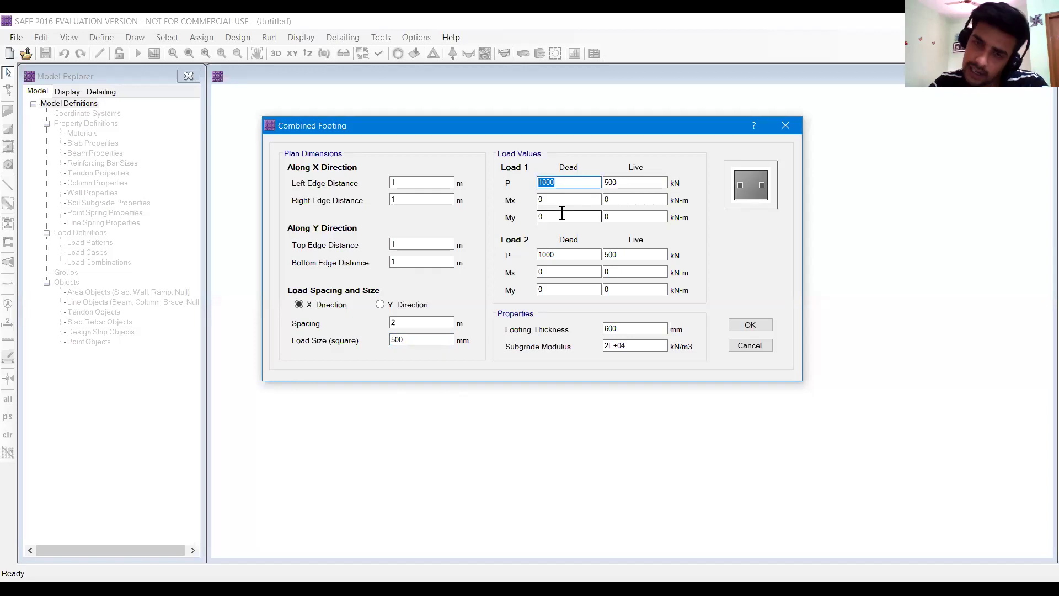
type("500")
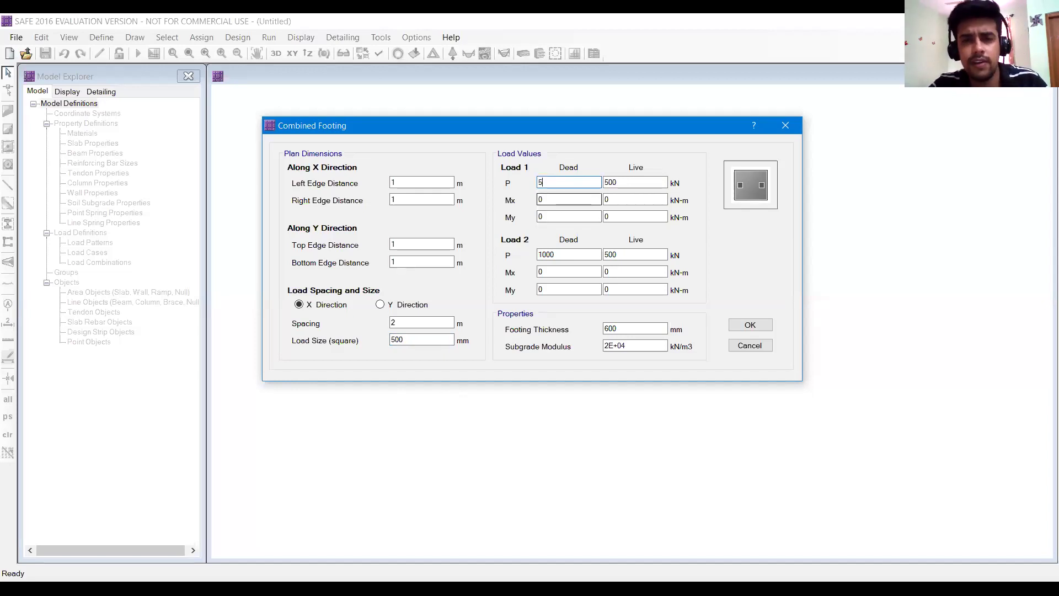
key("Tab")
type("250")
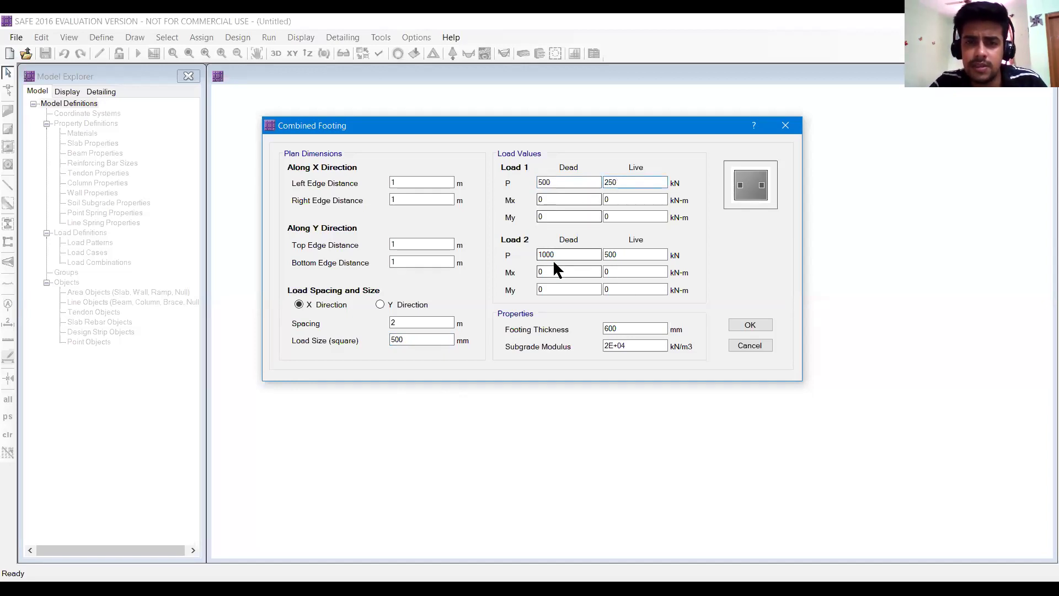
left_click_drag(554, 255, 516, 249)
type("500")
key("Tab")
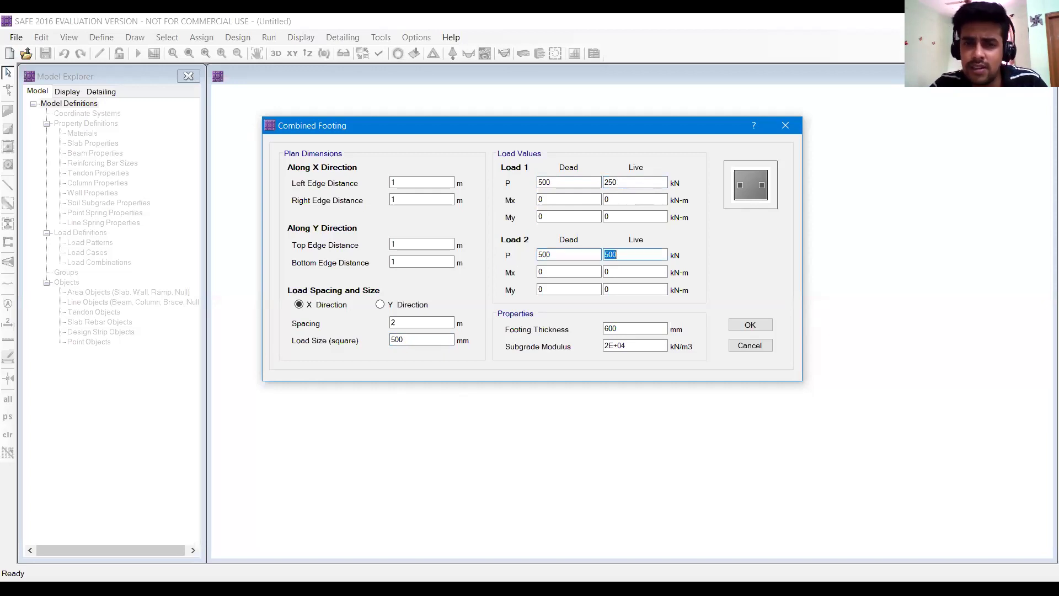
type("250")
key("Tab")
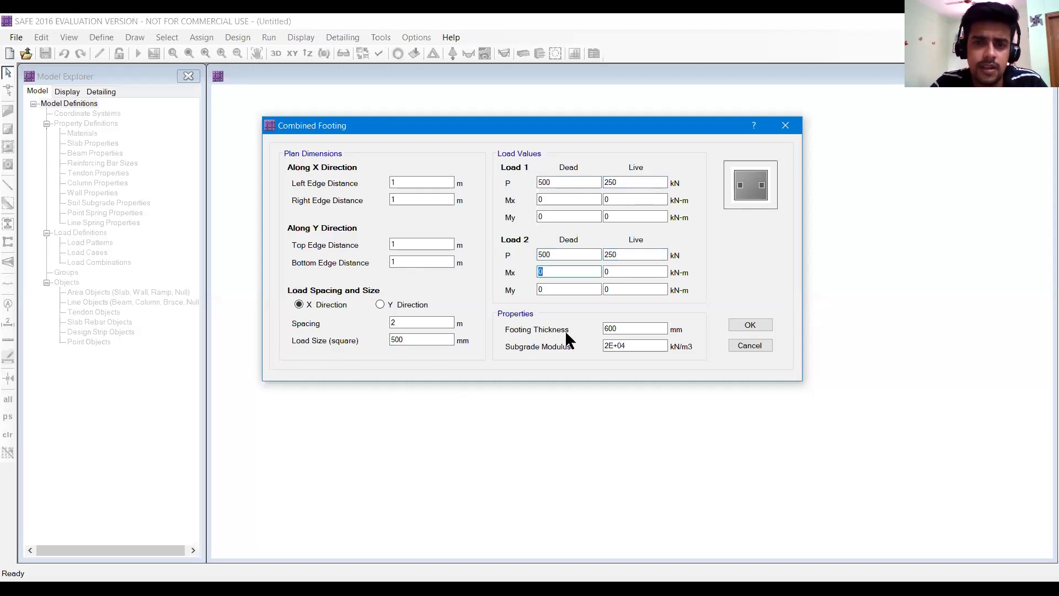
Step: Set footing thickness to 500 mm, keep subgrade modulus 2E+04, and generate the footing
double_click(624, 330)
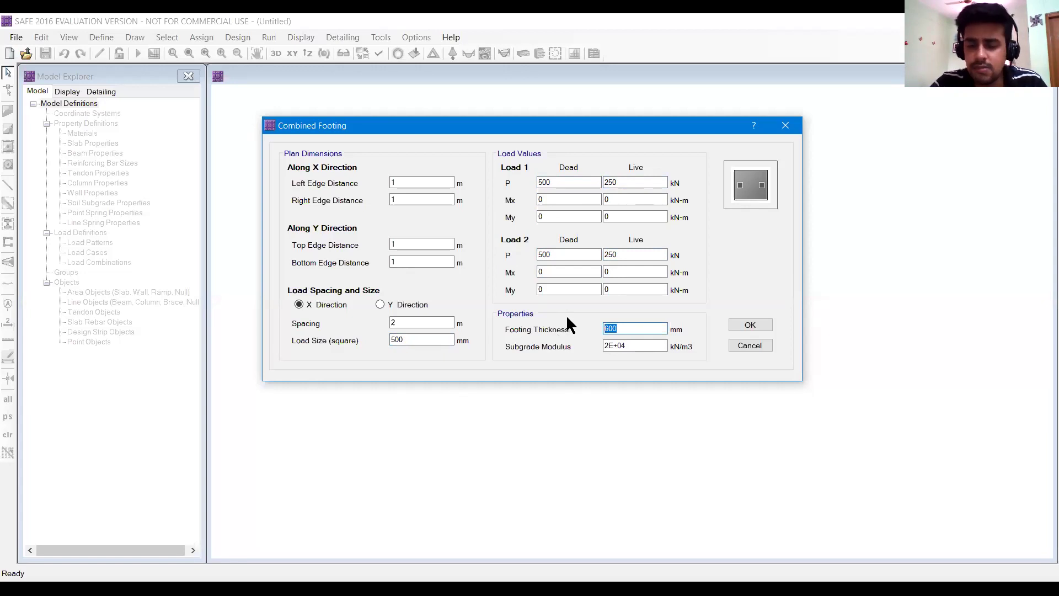
type("500")
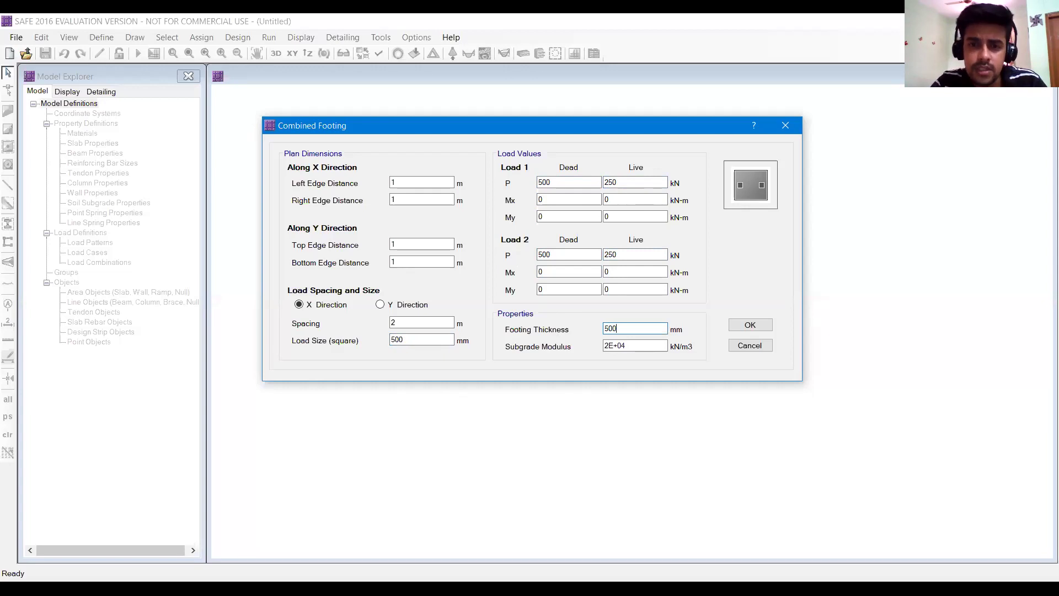
key("Tab")
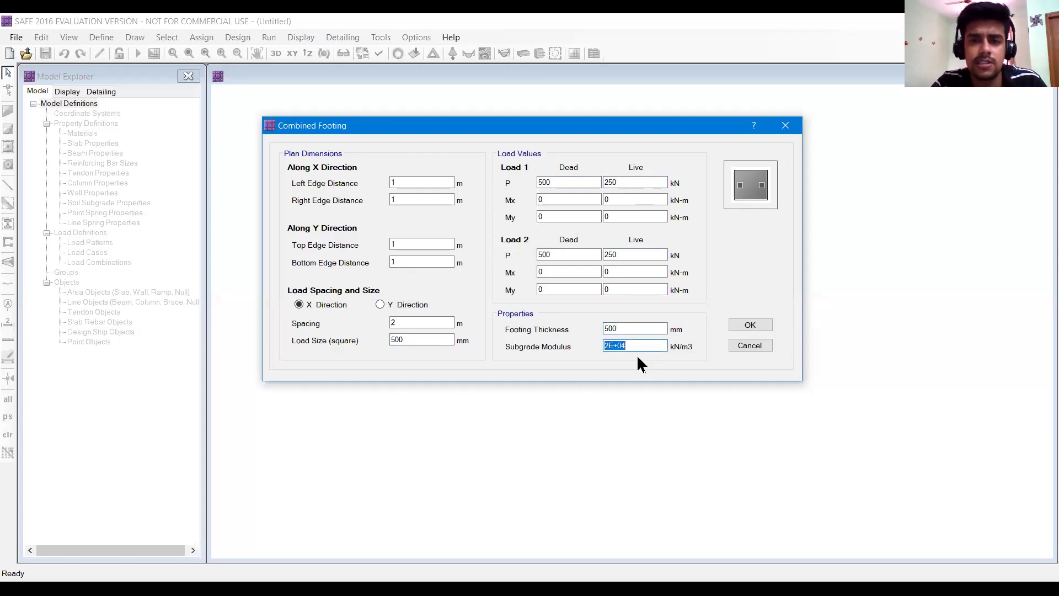
left_click(639, 346)
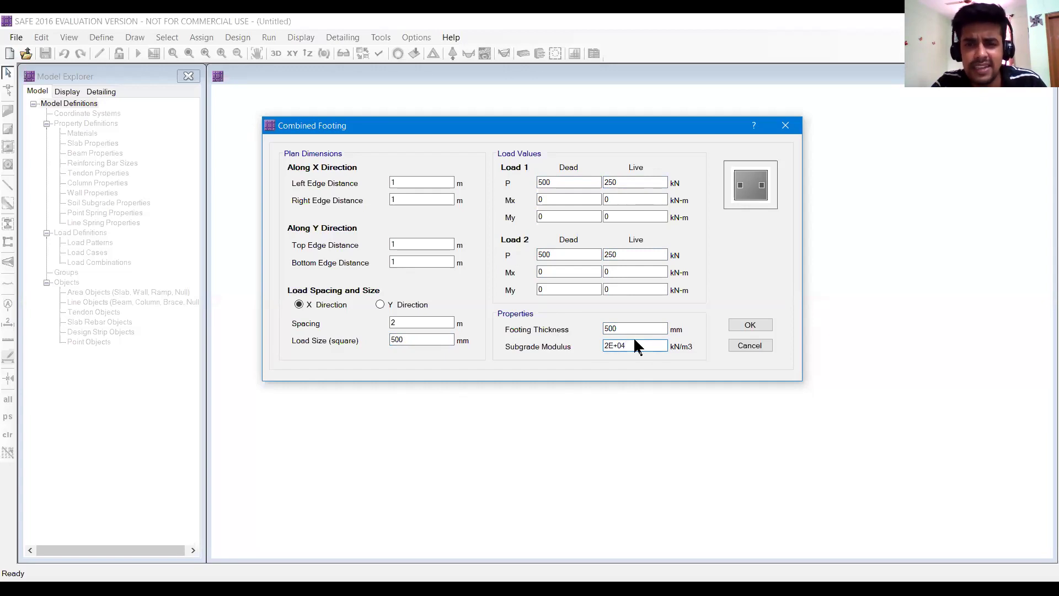
left_click_drag(626, 346, 580, 348)
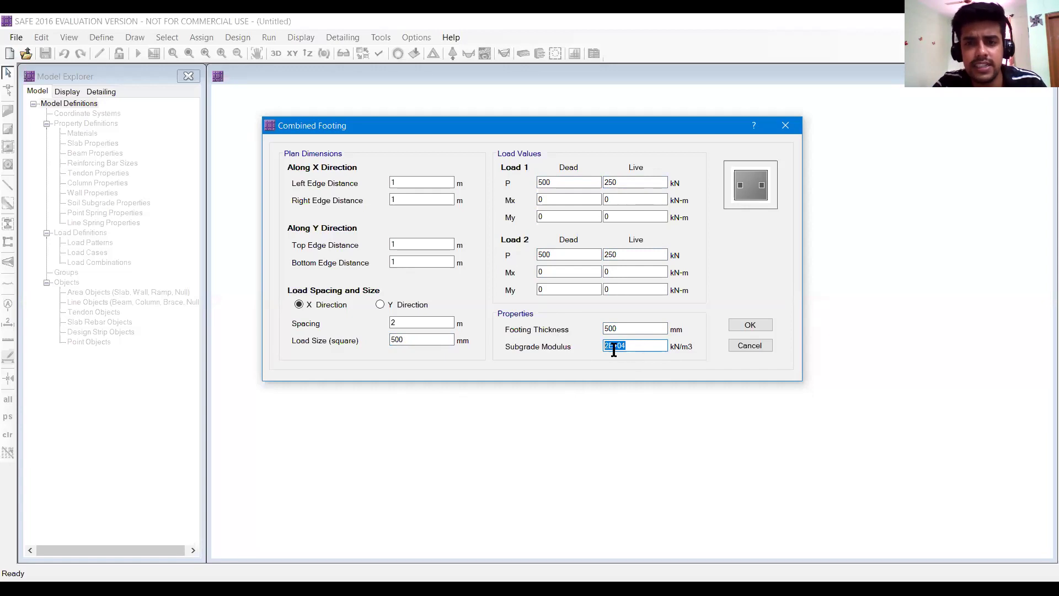
left_click(633, 348)
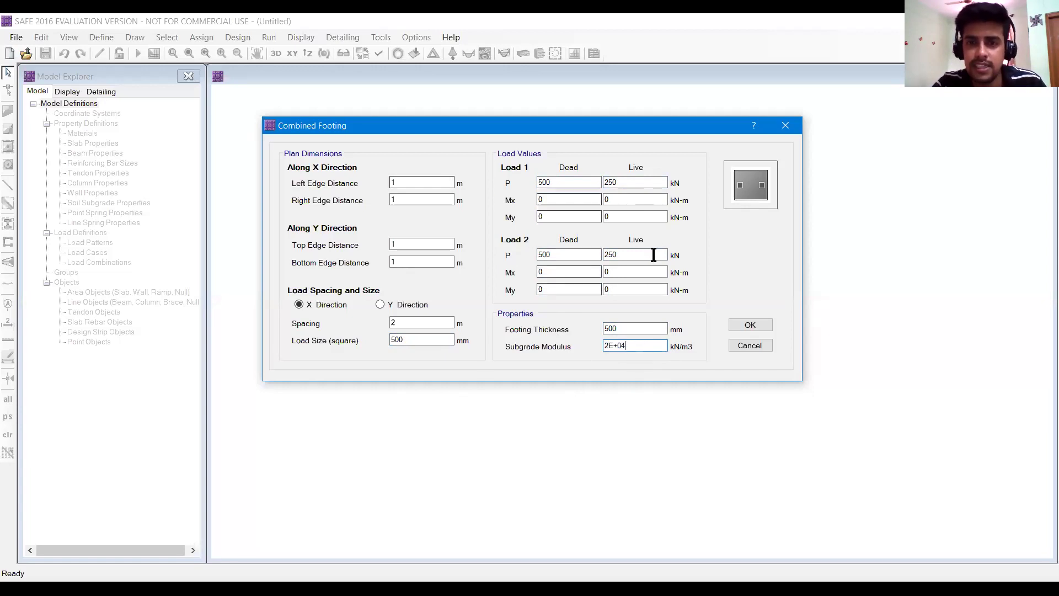
key("Return")
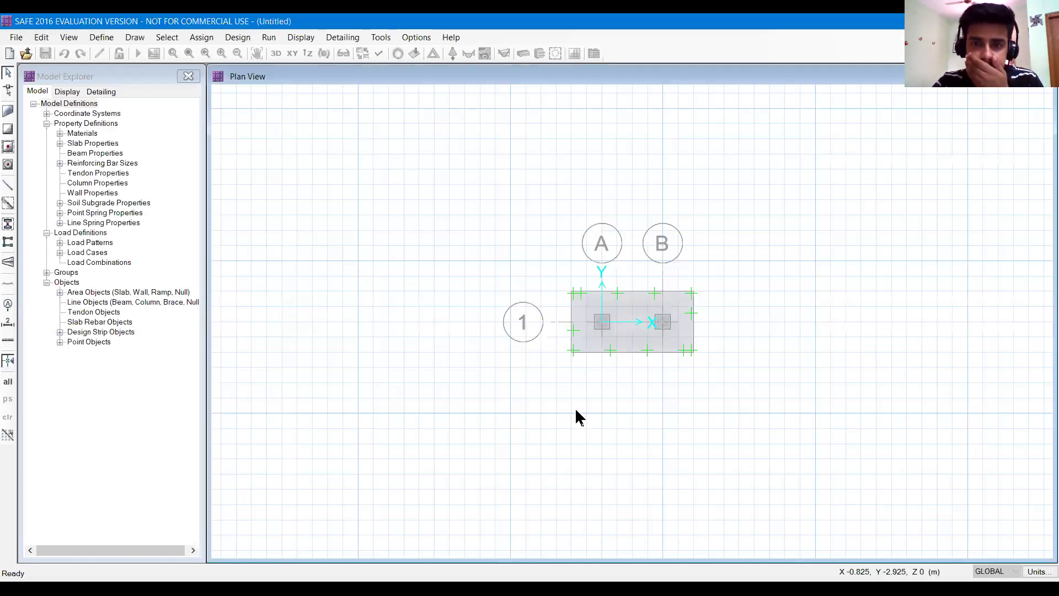
Step: Zoom into the footing plan and bring up the Define > Materials list
scroll(632, 312, "up", 3)
scroll(632, 313, "up", 1)
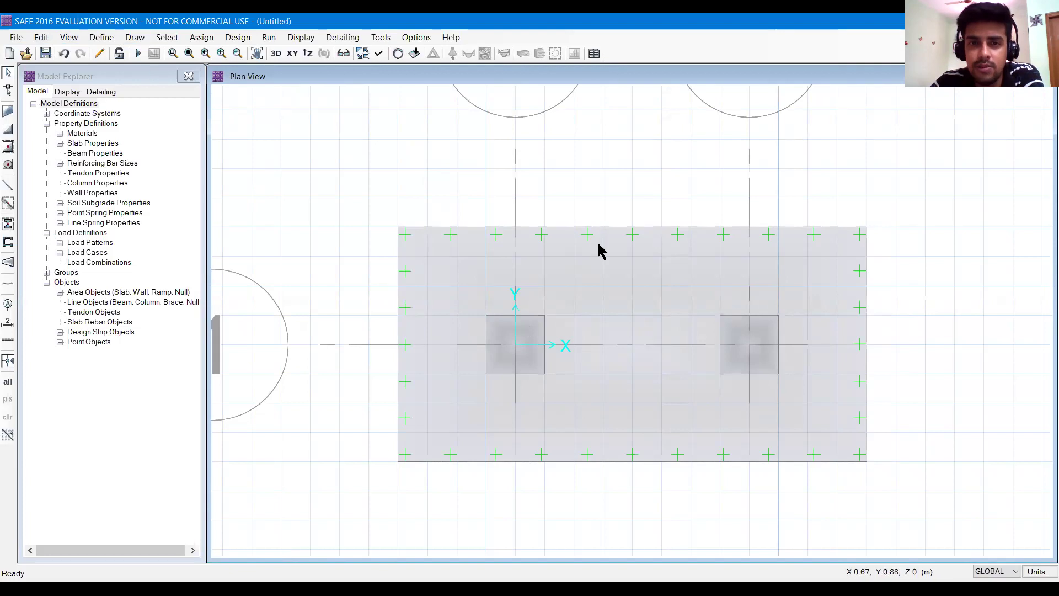
left_click(94, 44)
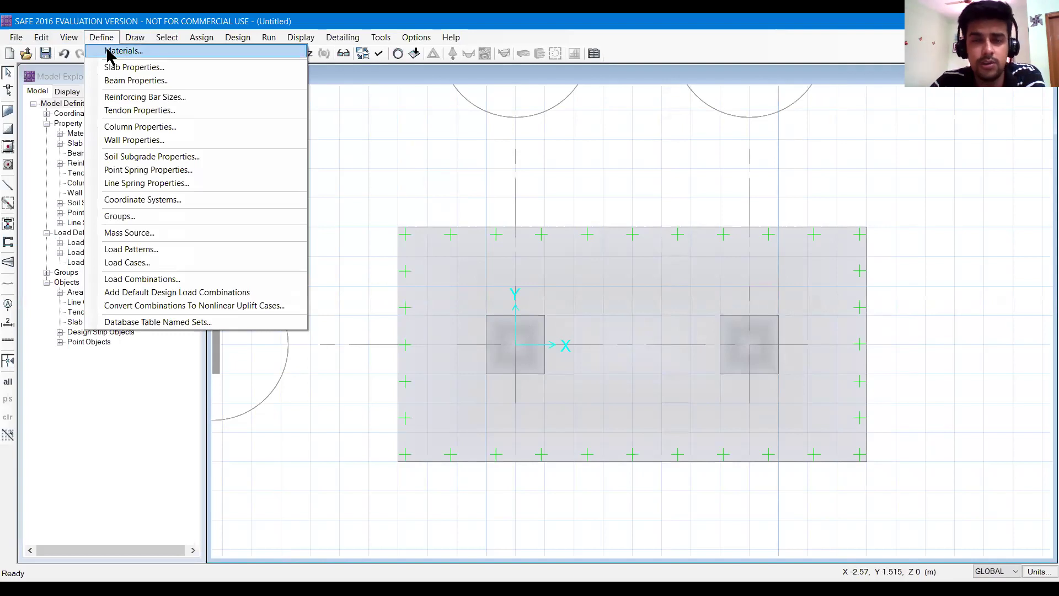
left_click(110, 50)
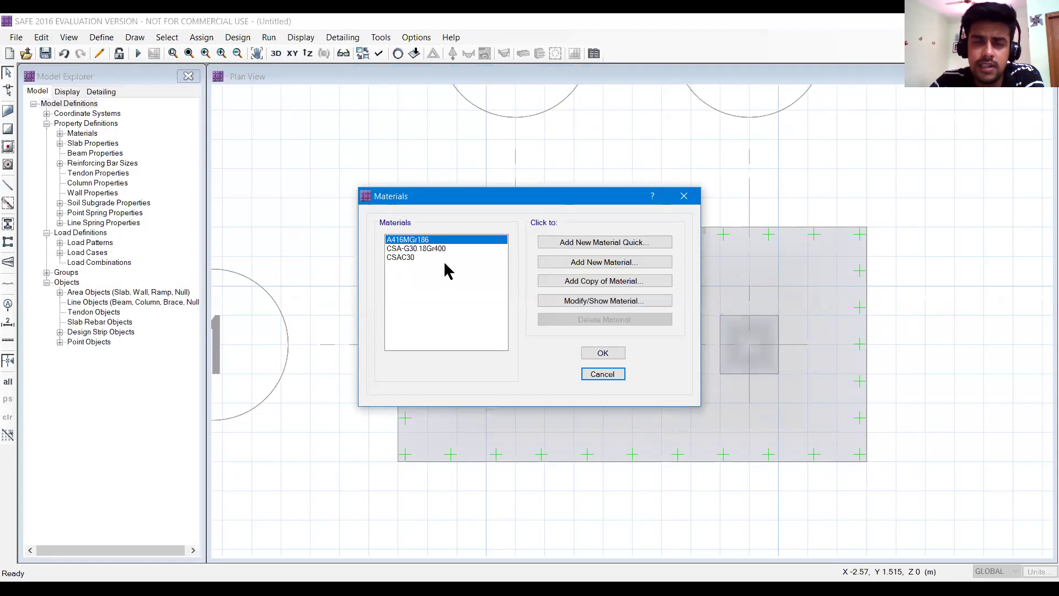
Step: Add a new material named M30 with material type Concrete
left_click(591, 266)
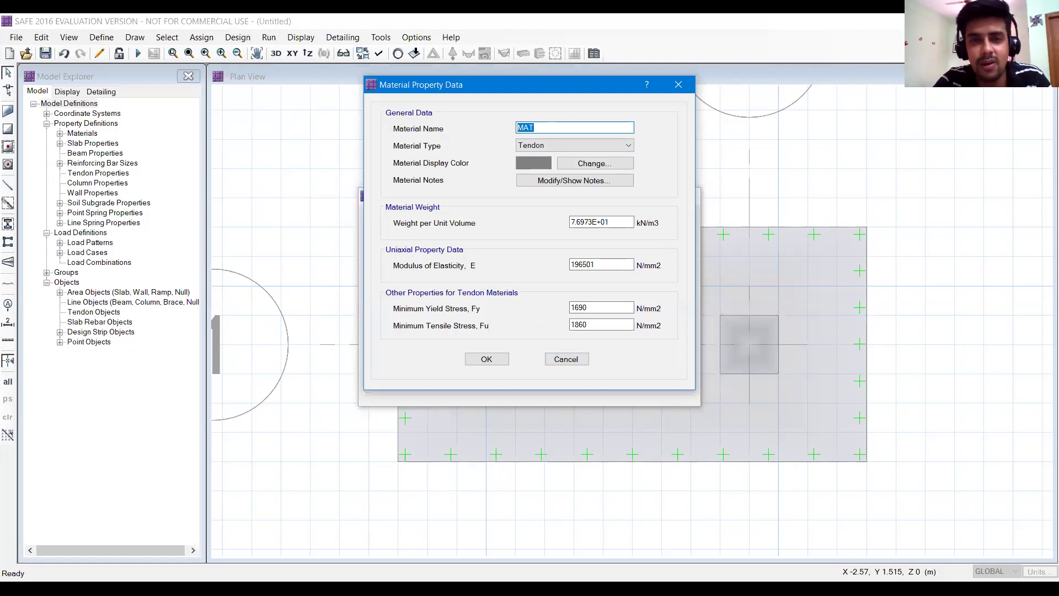
type("M30")
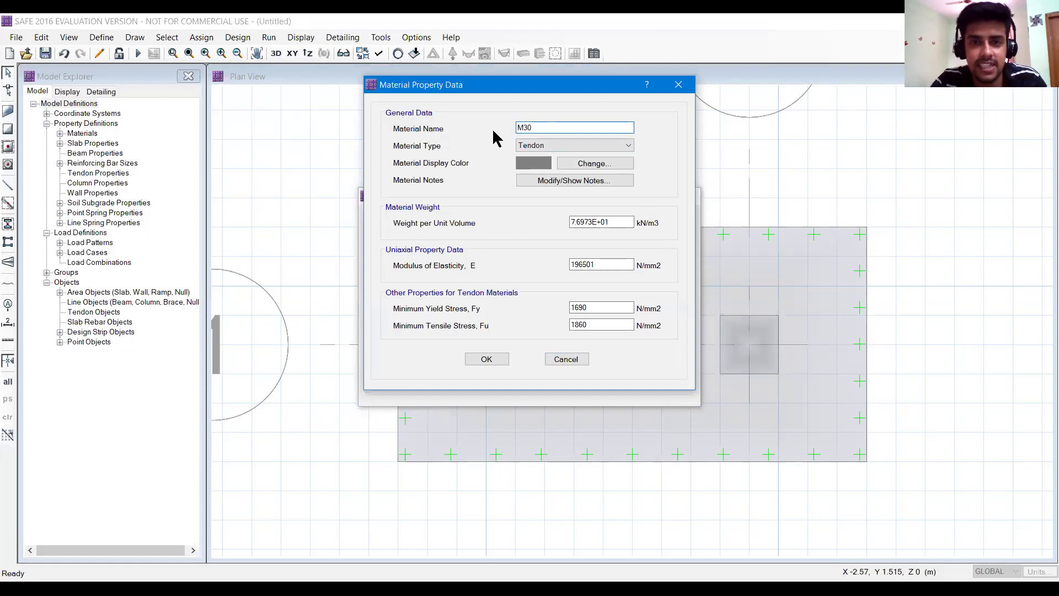
key("Tab")
key("c")
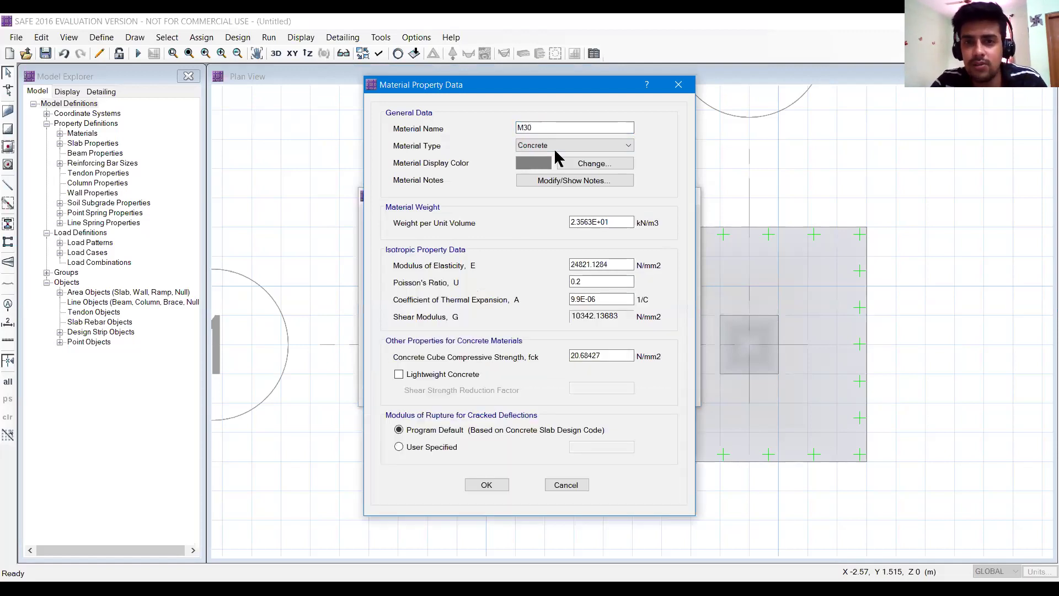
left_click(551, 128)
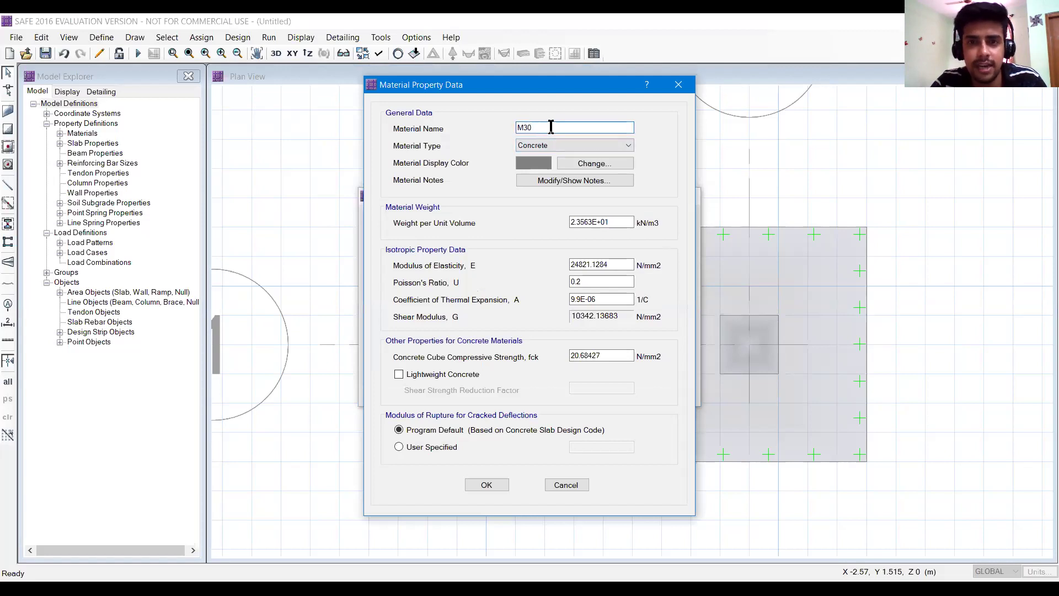
key("Tab")
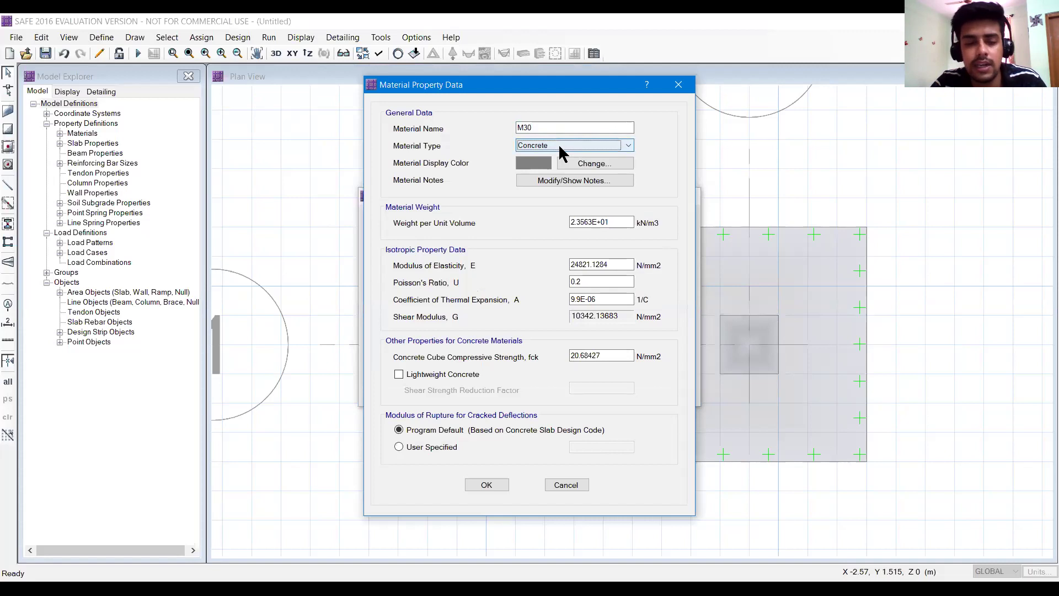
key("Down")
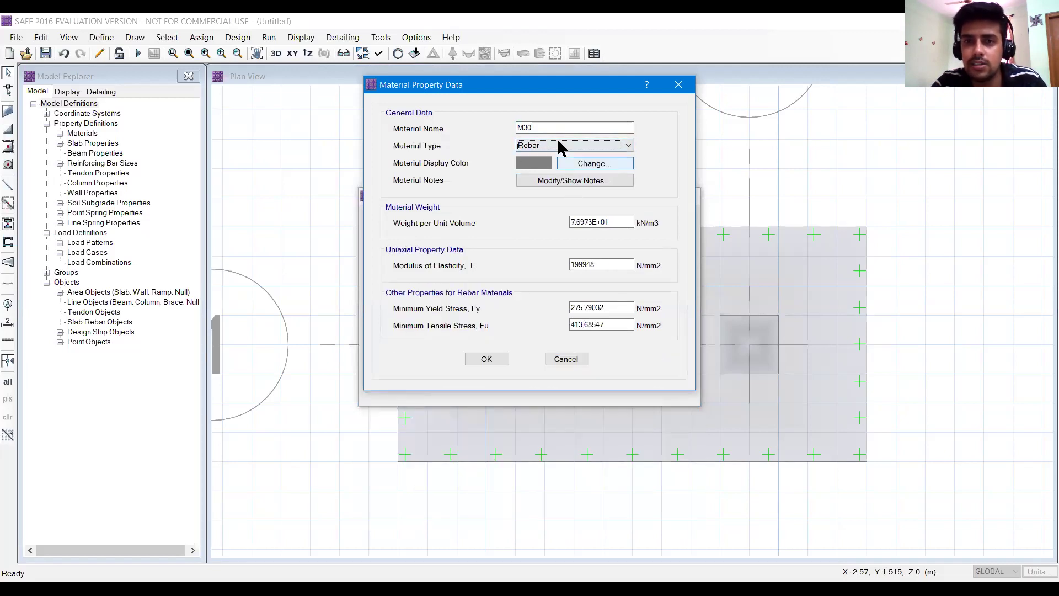
left_click(558, 146)
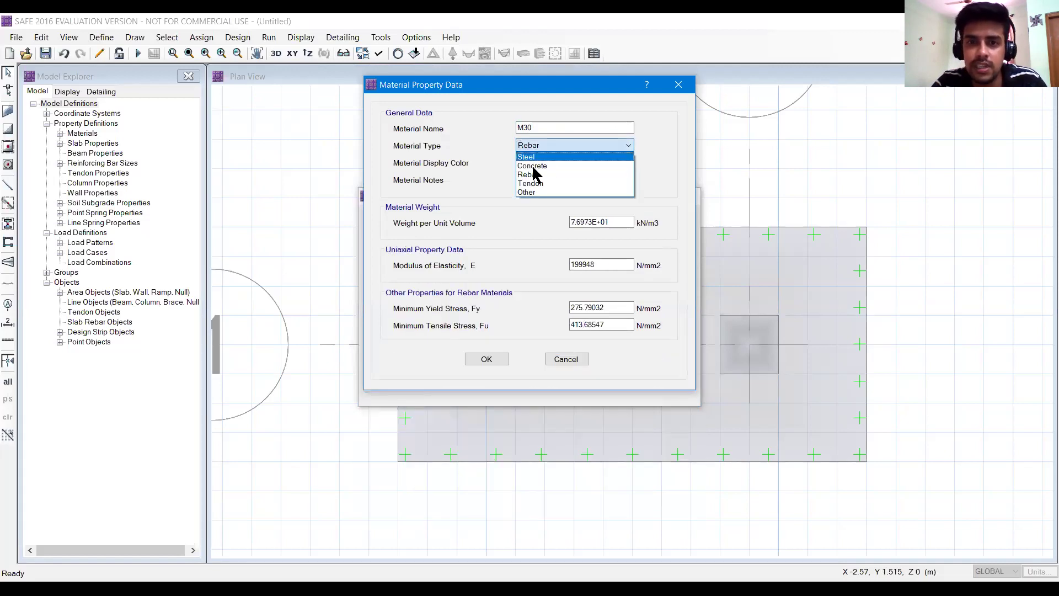
left_click(545, 128)
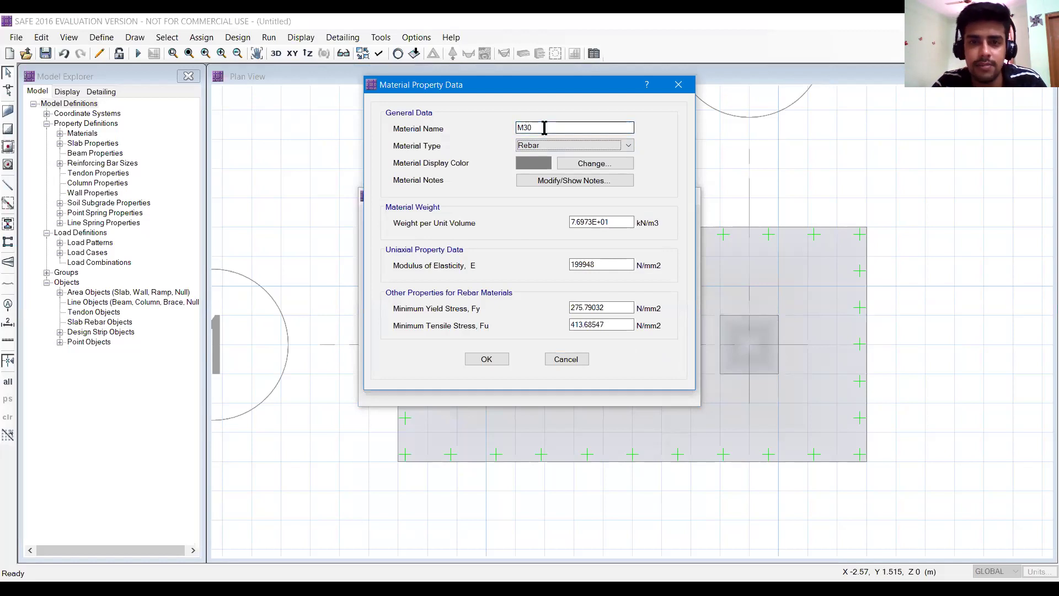
key("Up")
key("Tab")
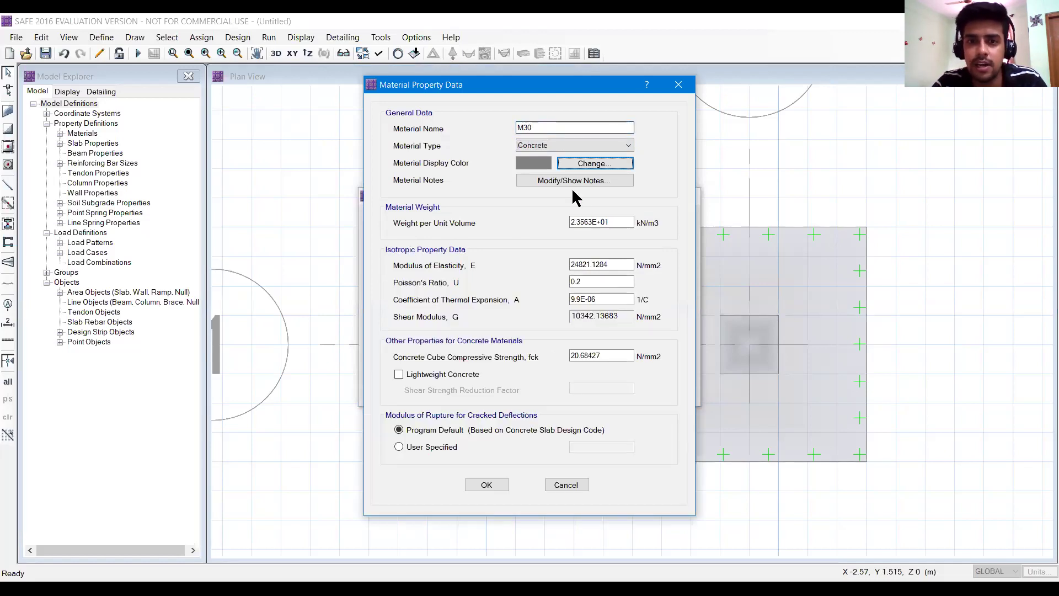
Step: Give M30 unit weight 25, E 27386, thermal coefficient 0.000005 and cube strength 30
double_click(605, 221)
type("25")
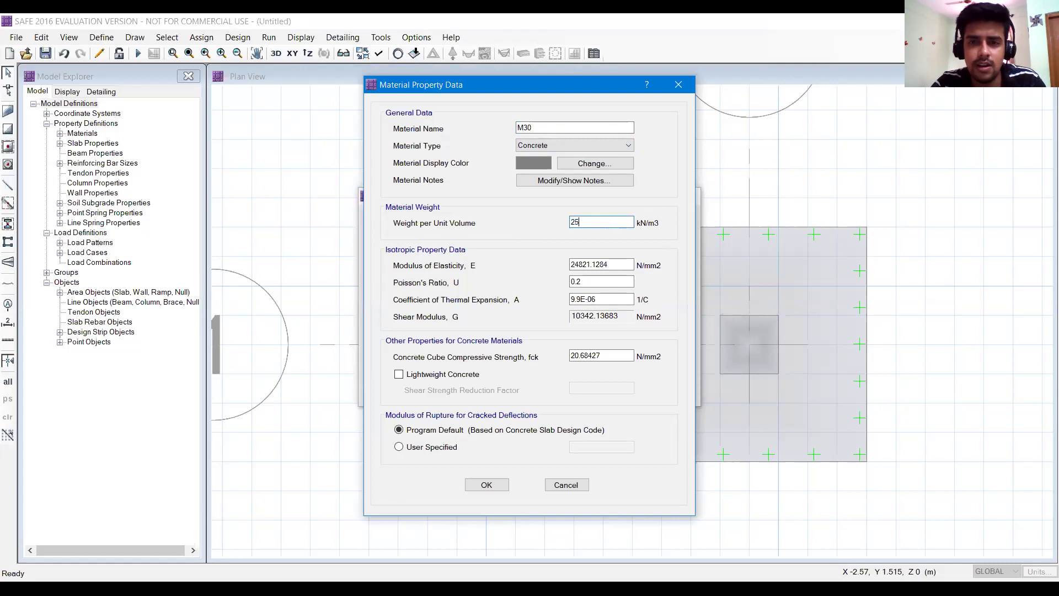
key("Tab")
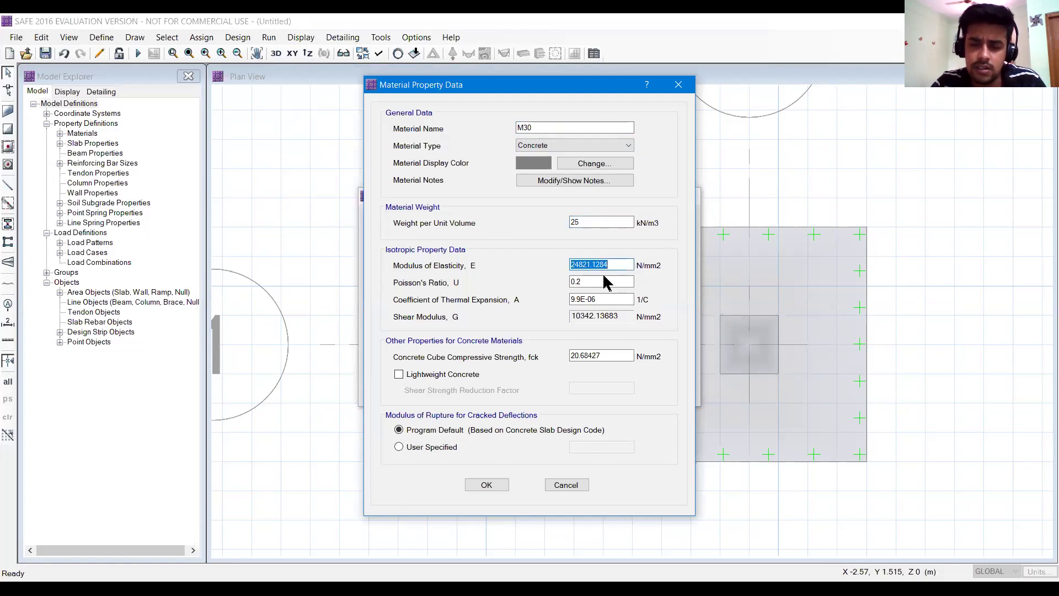
type("27386")
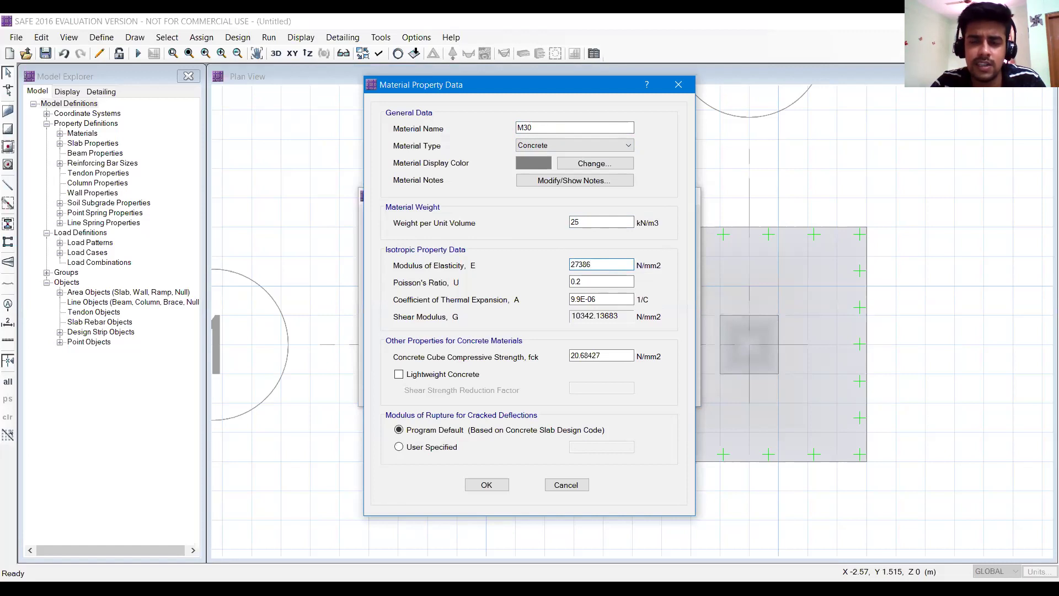
key("Tab")
key("Tab")
type("0")
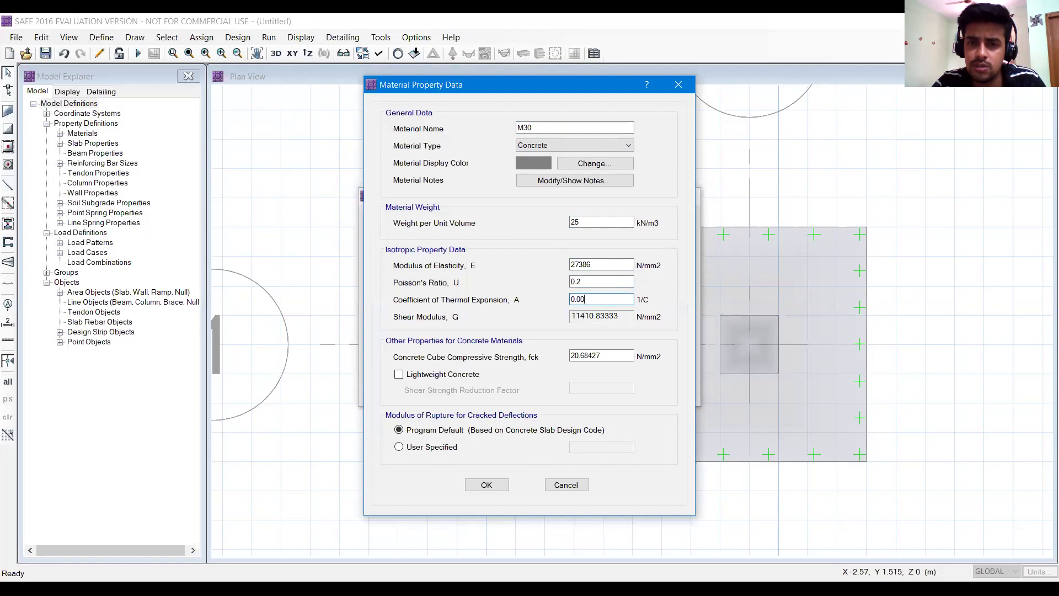
key("Tab")
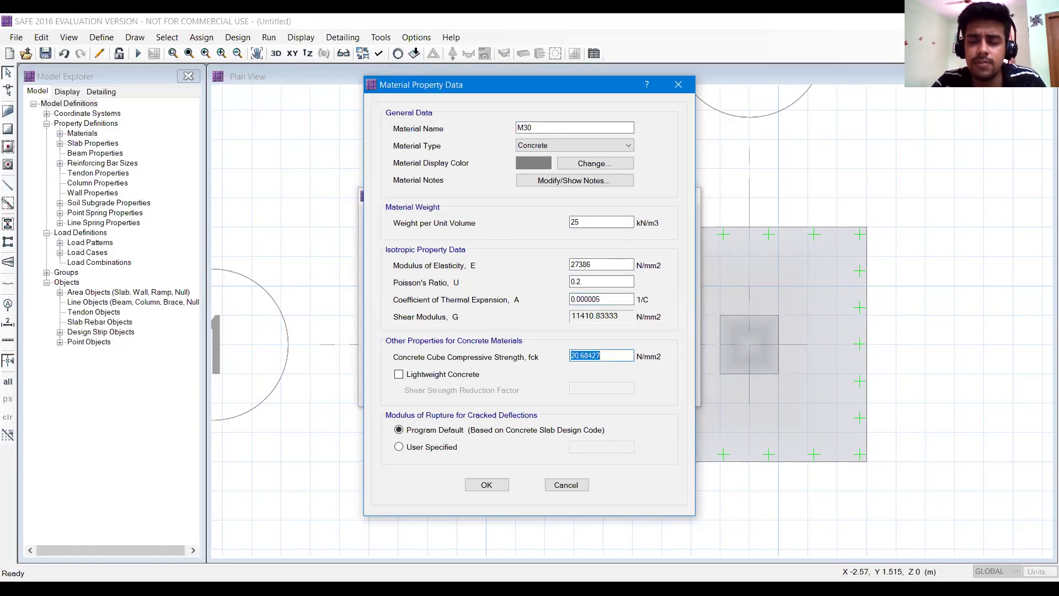
type("30")
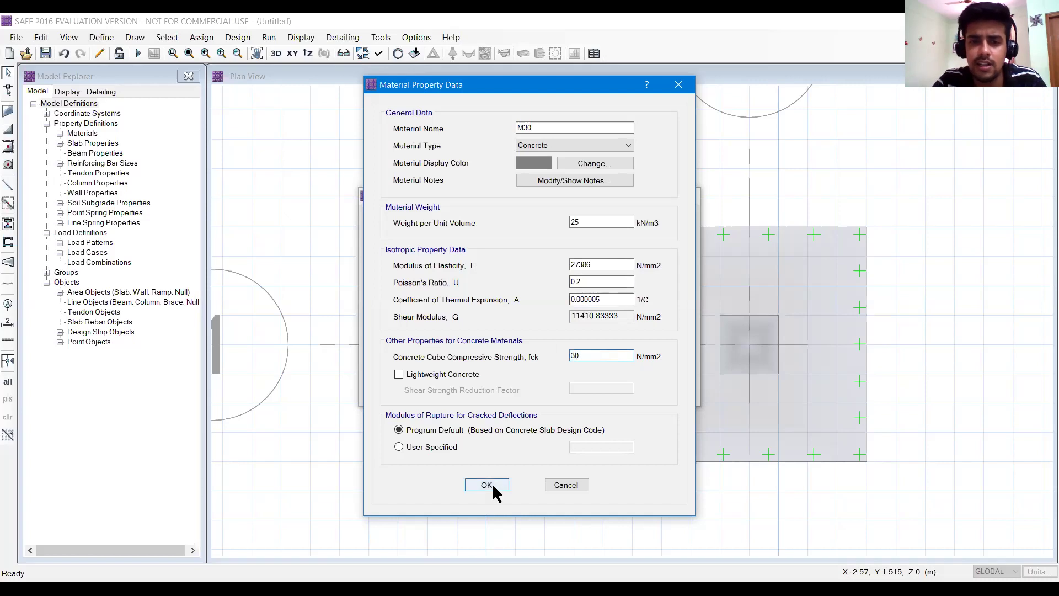
Step: Save M30, then add a new Rebar-type material named HYSD 415
left_click(486, 485)
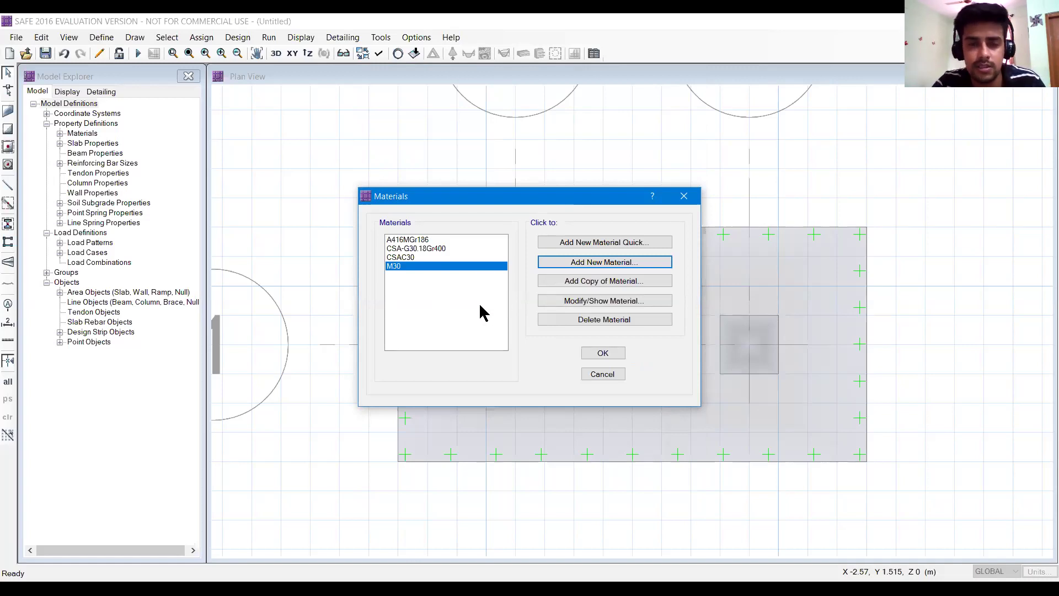
left_click(595, 270)
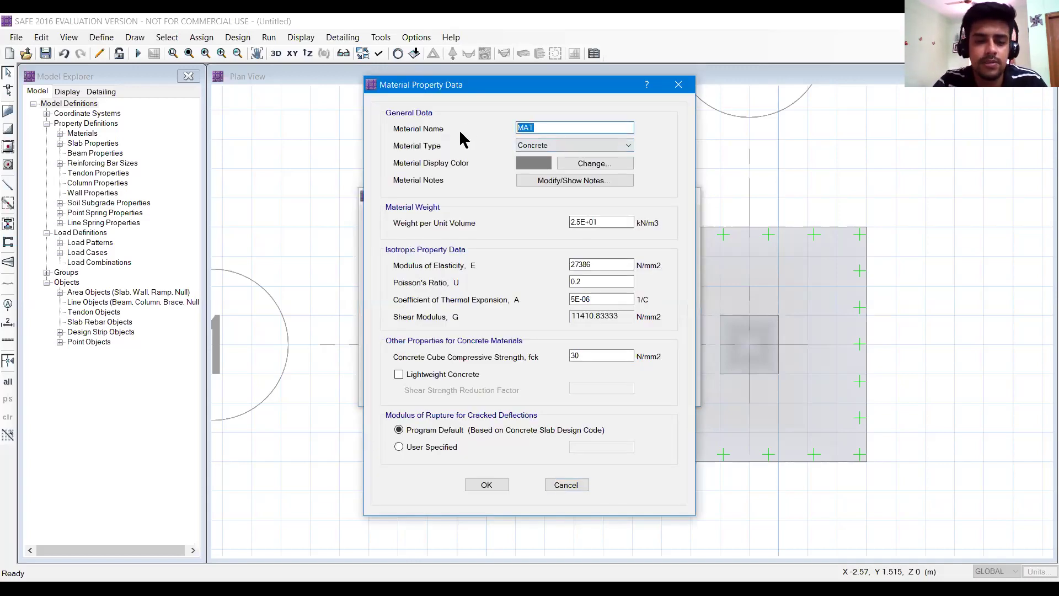
type("HYSD 415")
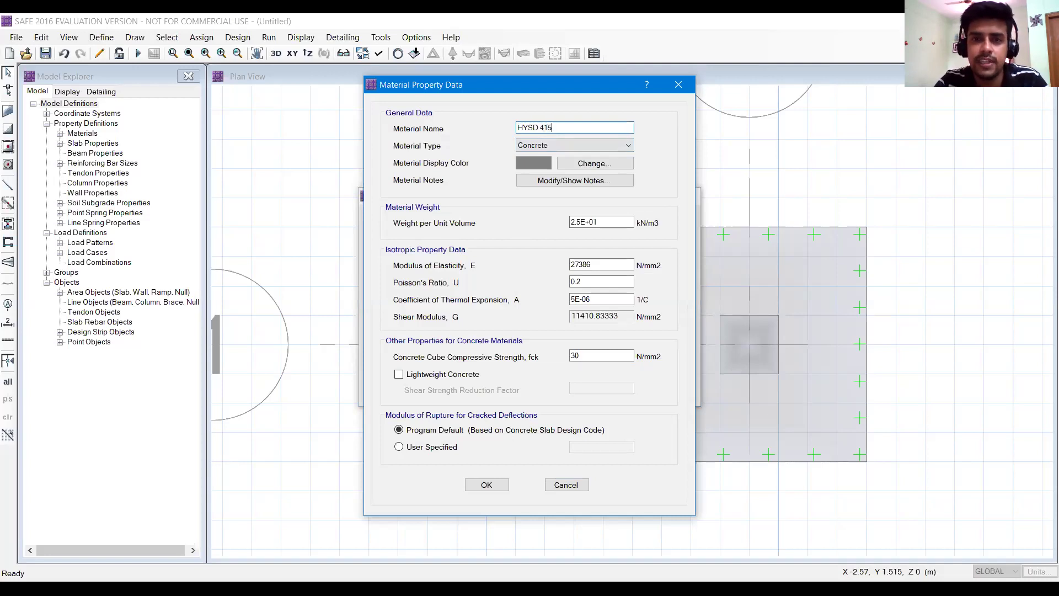
key("Tab")
key("Up")
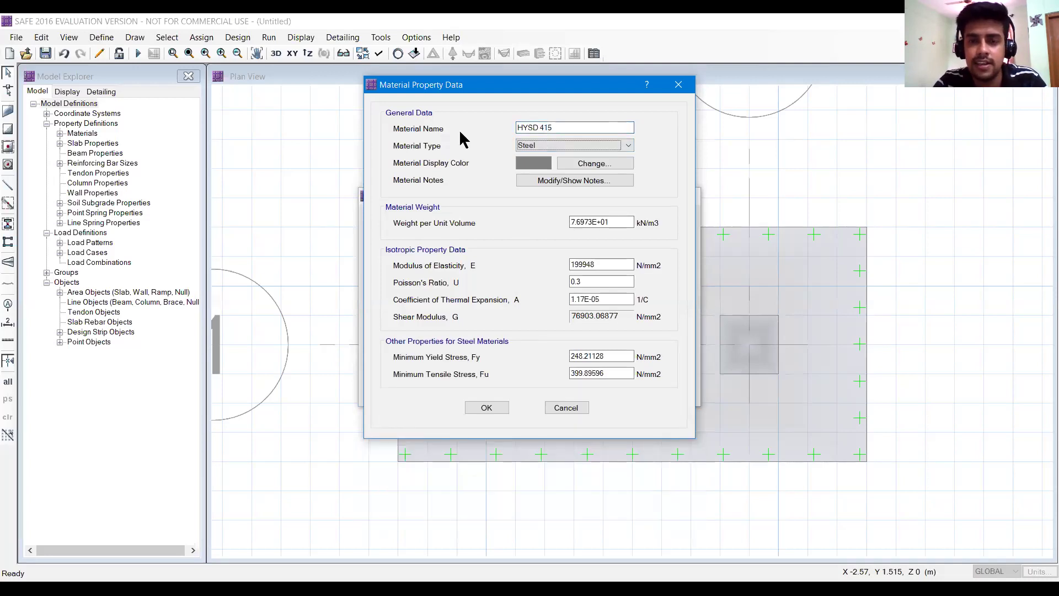
key("Down")
key("Down")
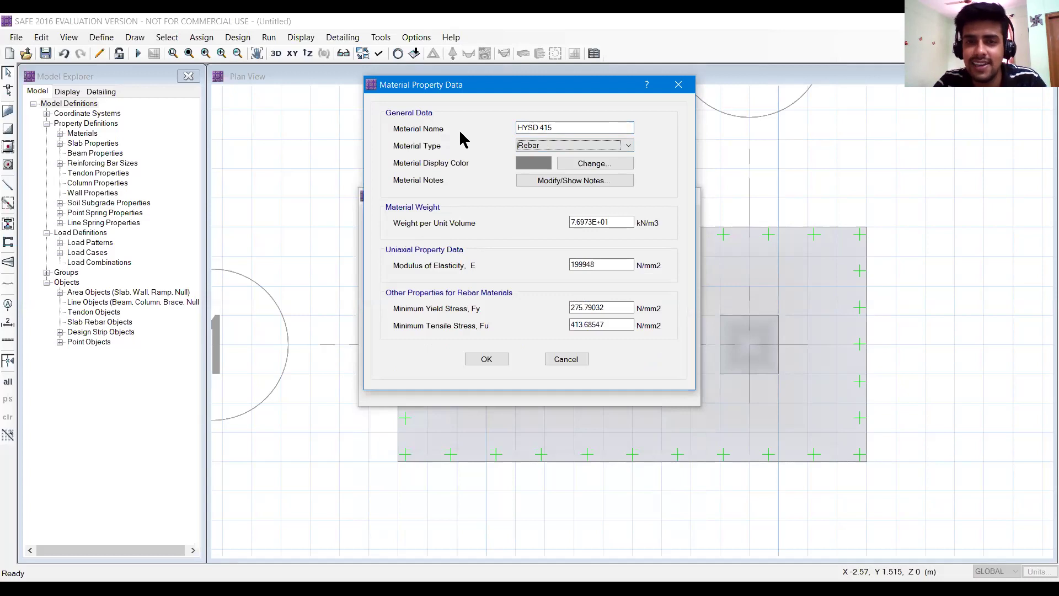
key("Tab")
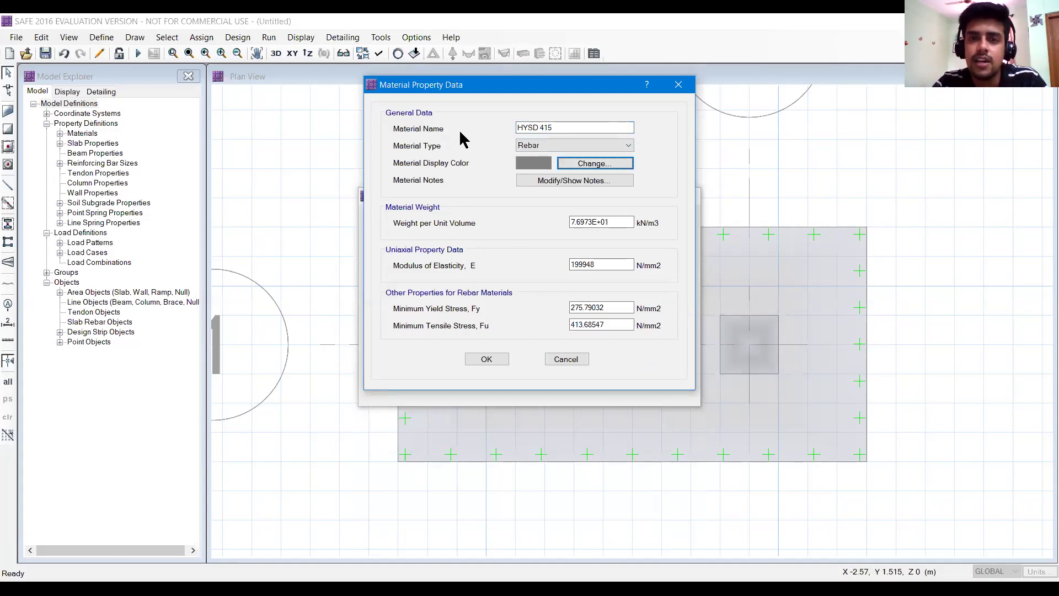
key("Tab")
Step: Give HYSD 415 unit weight 77, E 200000, Fy 415 and Fu 485, and save it
key("Tab")
type("77")
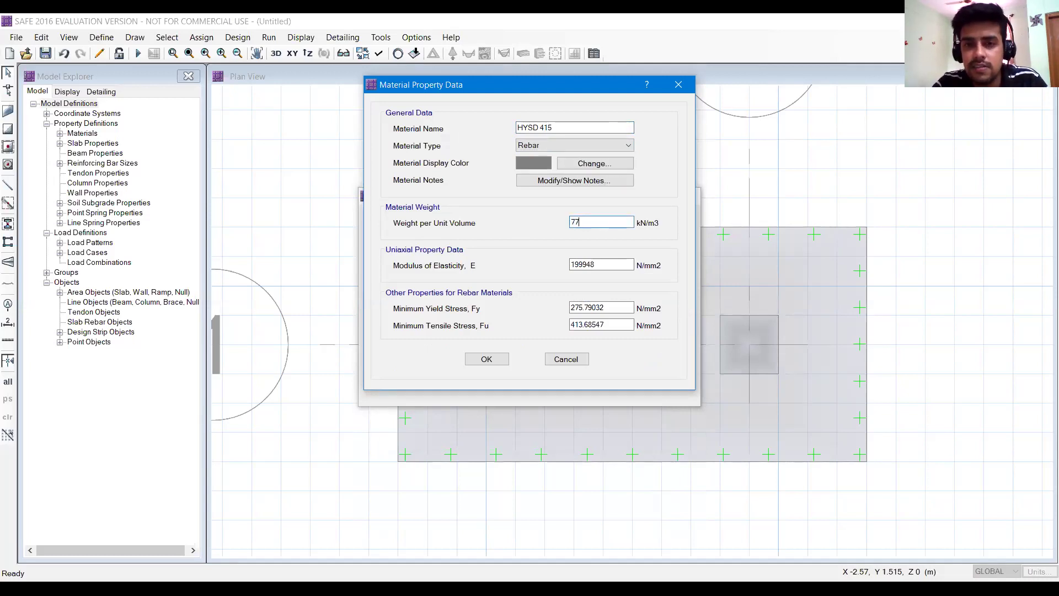
key("Tab")
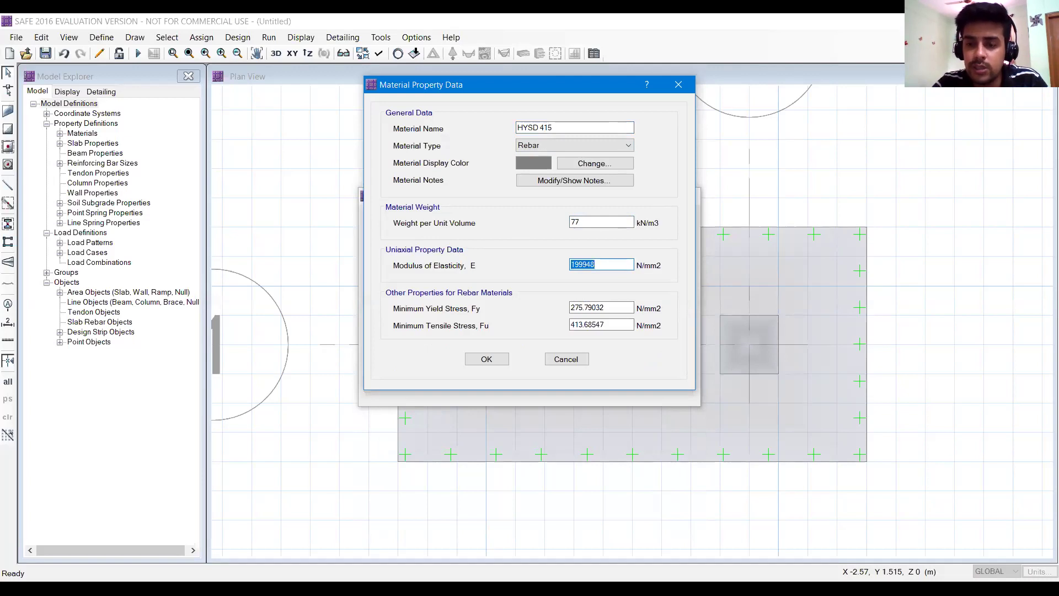
type("200000")
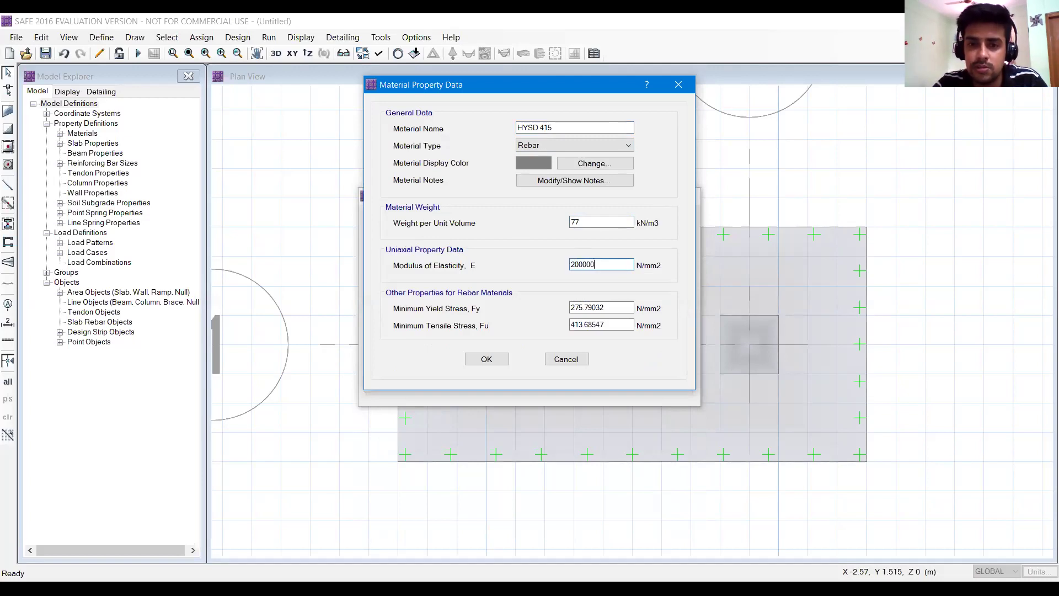
key("Tab")
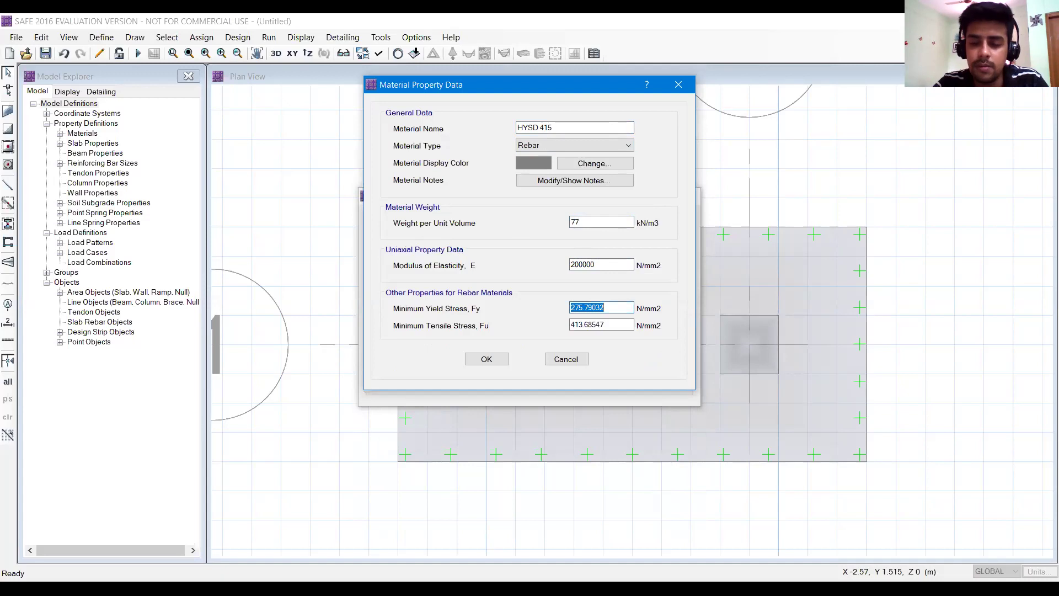
type("415")
key("Tab")
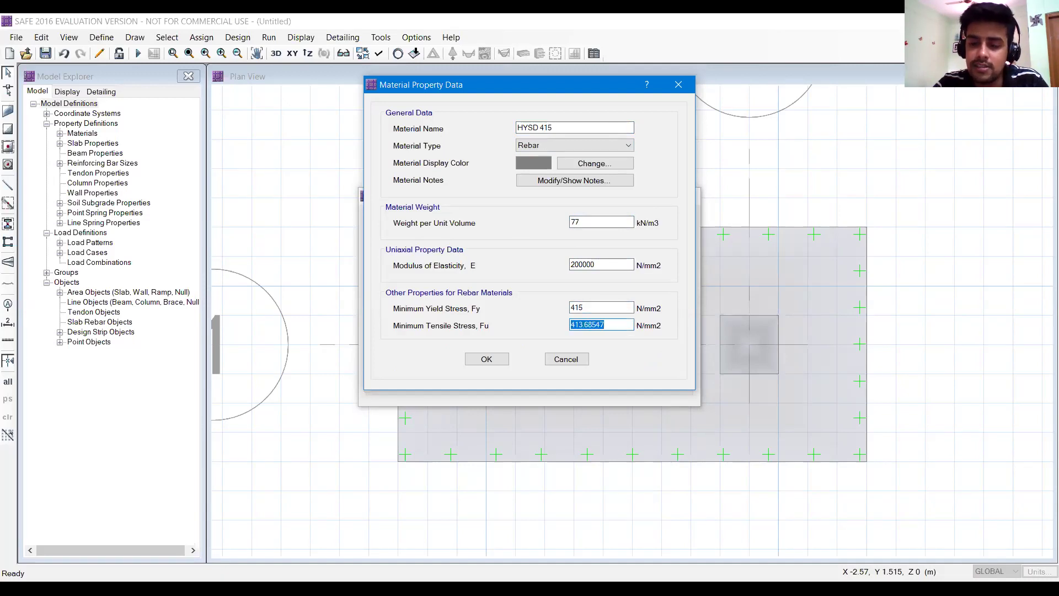
type("485")
key("Tab")
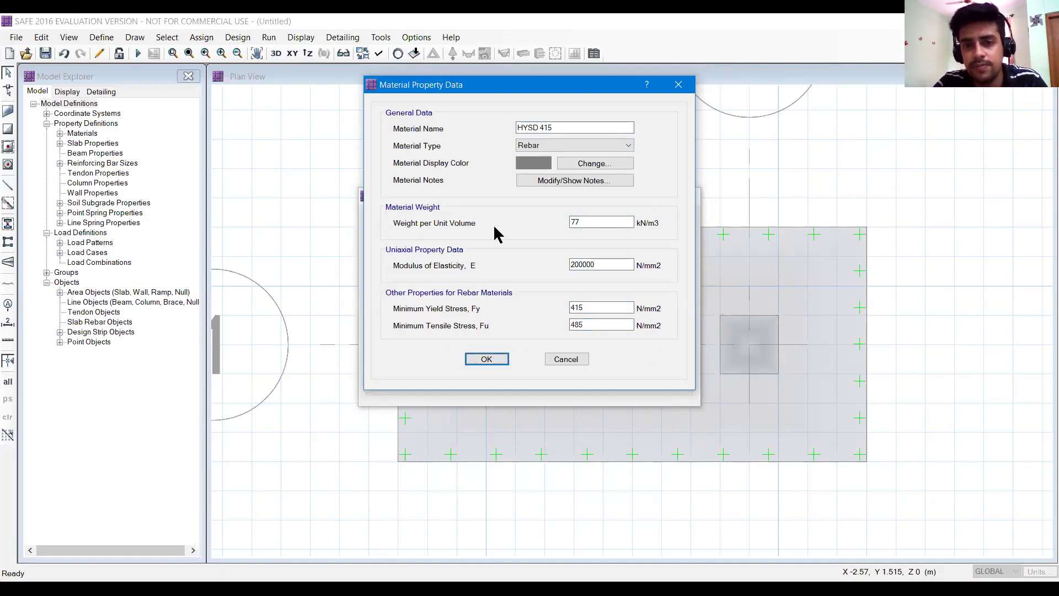
left_click(486, 359)
Step: Close the materials list and open the FOOTING slab property for editing
left_click(603, 353)
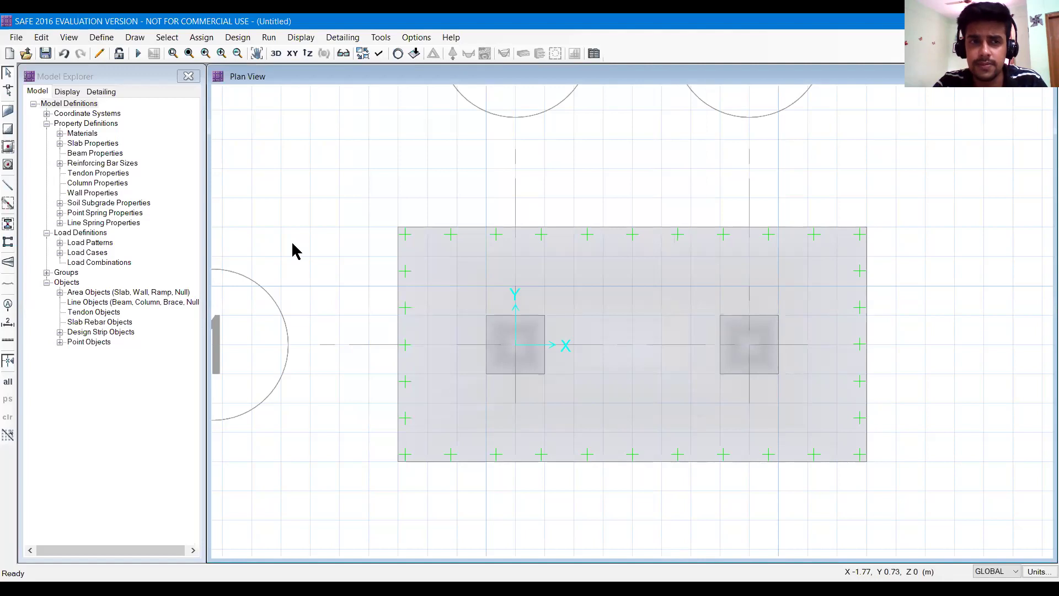
left_click(108, 39)
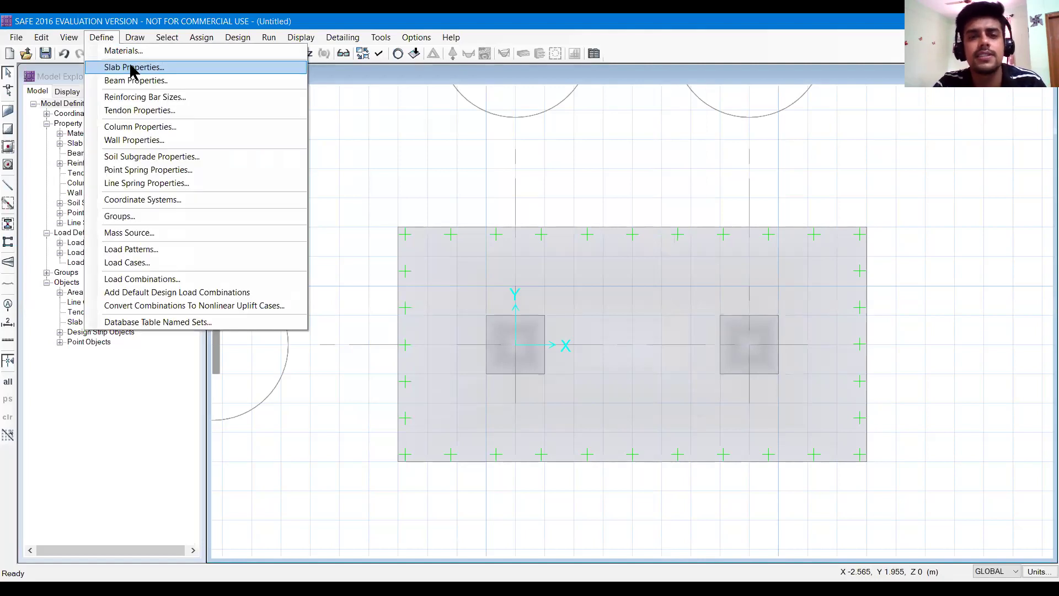
left_click(133, 67)
left_click_drag(456, 212, 239, 158)
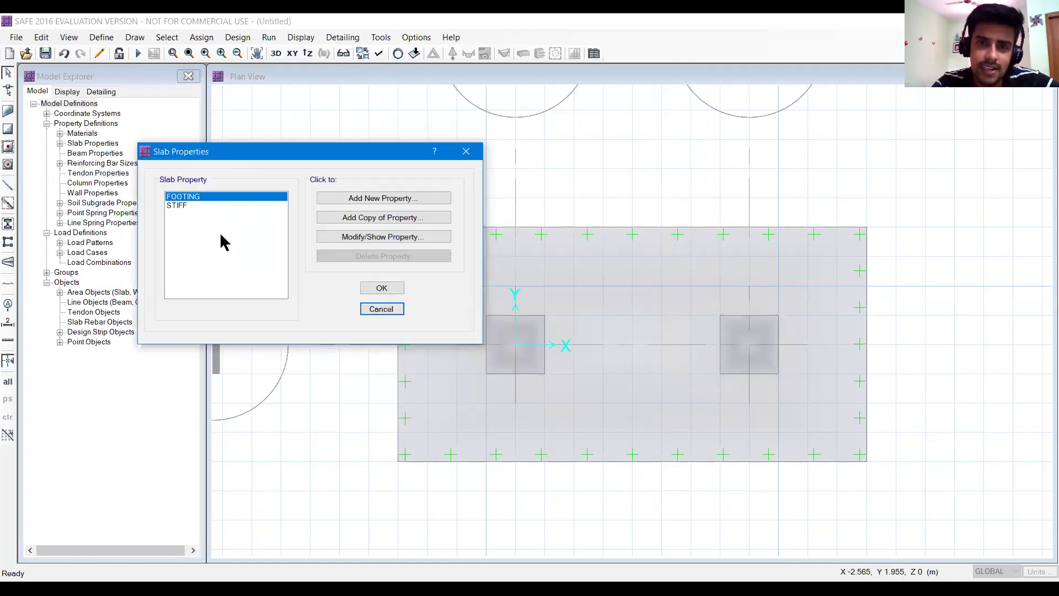
left_click_drag(287, 157, 301, 95)
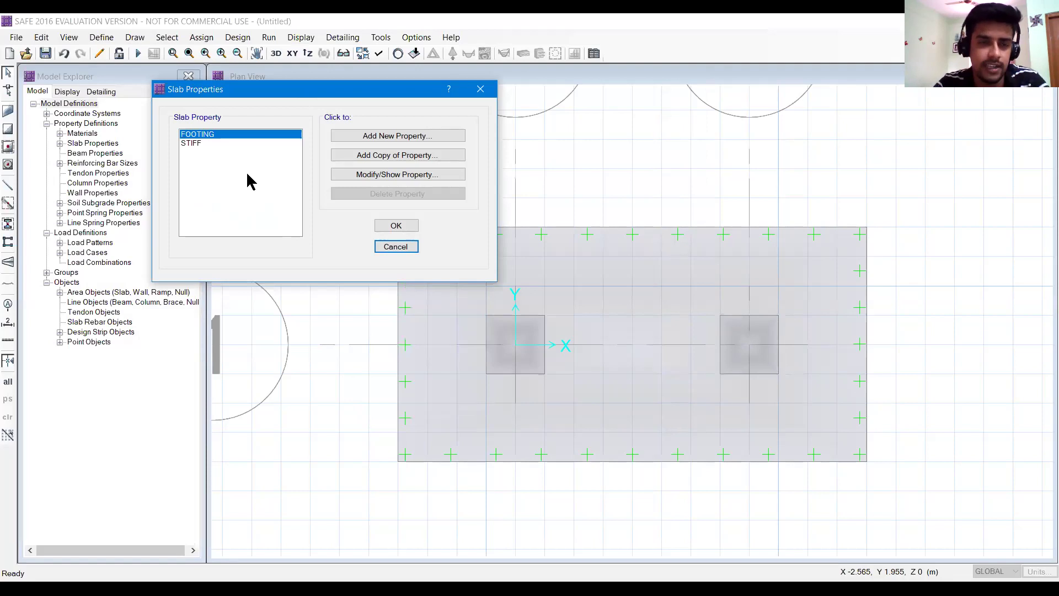
left_click(199, 146)
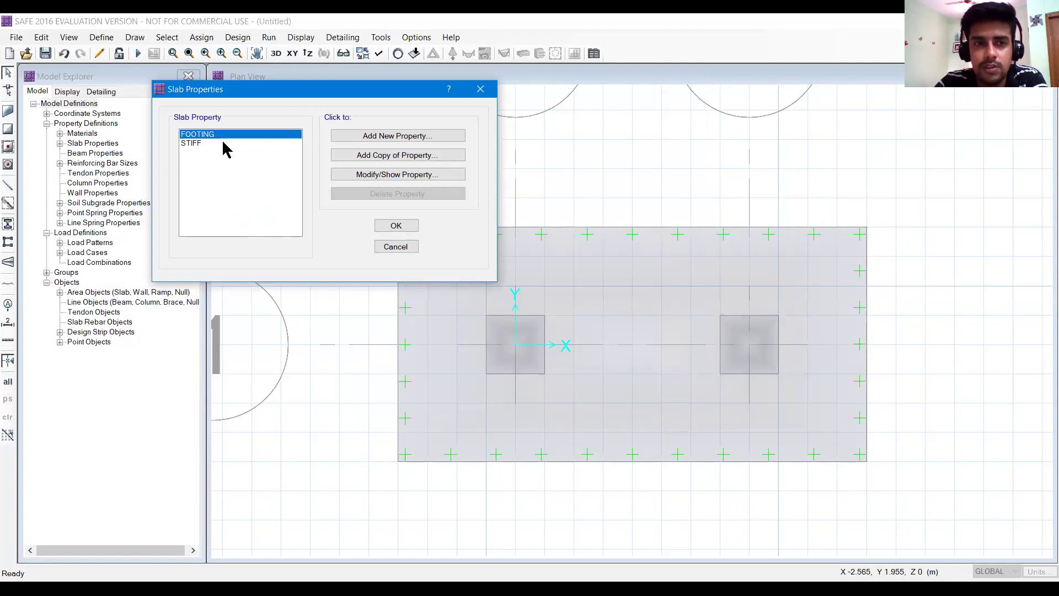
left_click(366, 175)
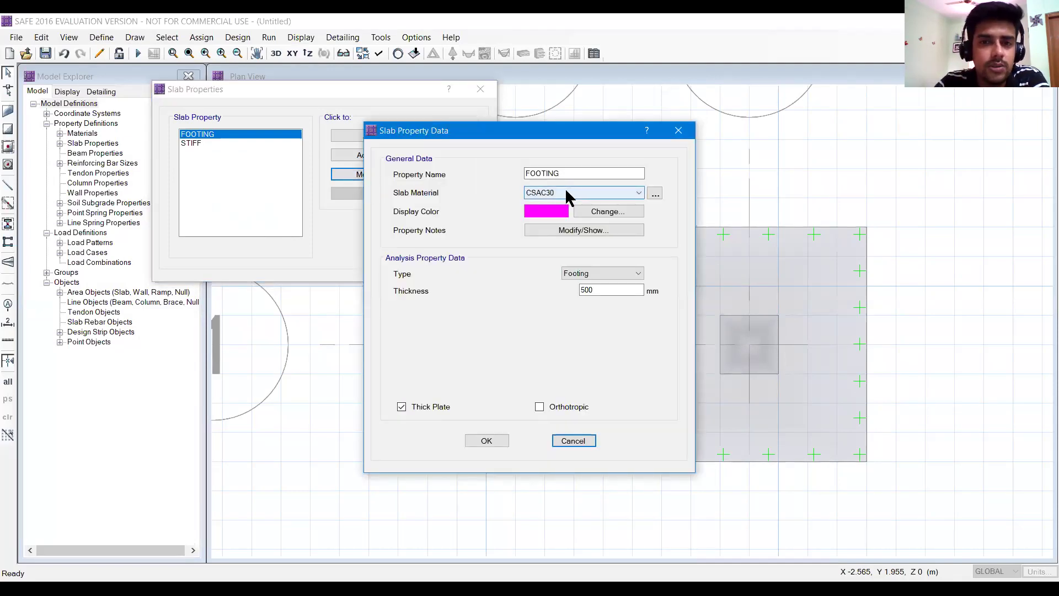
Step: Set the FOOTING slab material to M30, keeping its 500 mm thickness
left_click(566, 192)
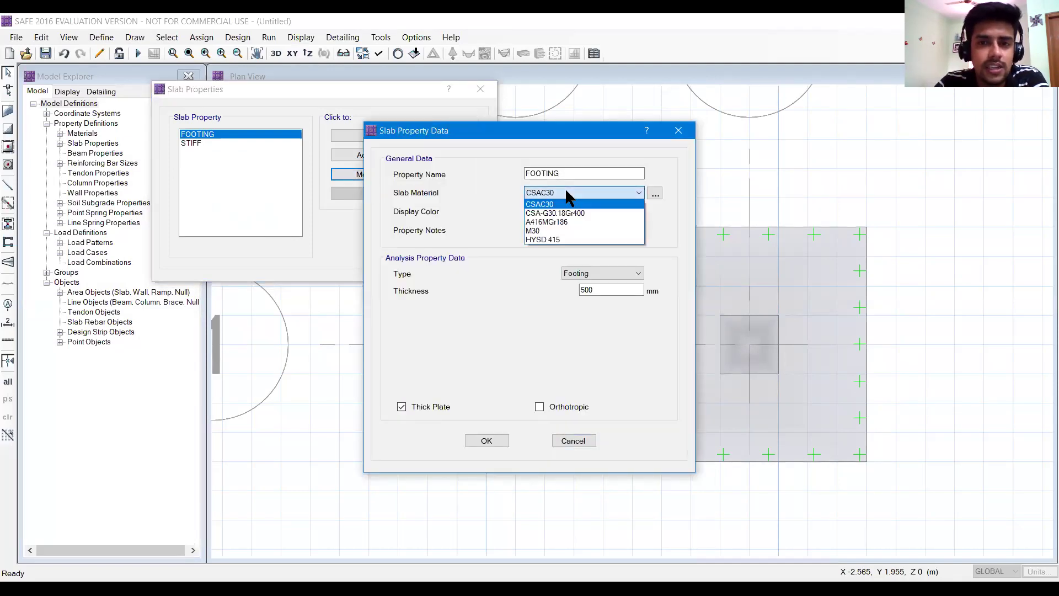
left_click(557, 231)
double_click(594, 291)
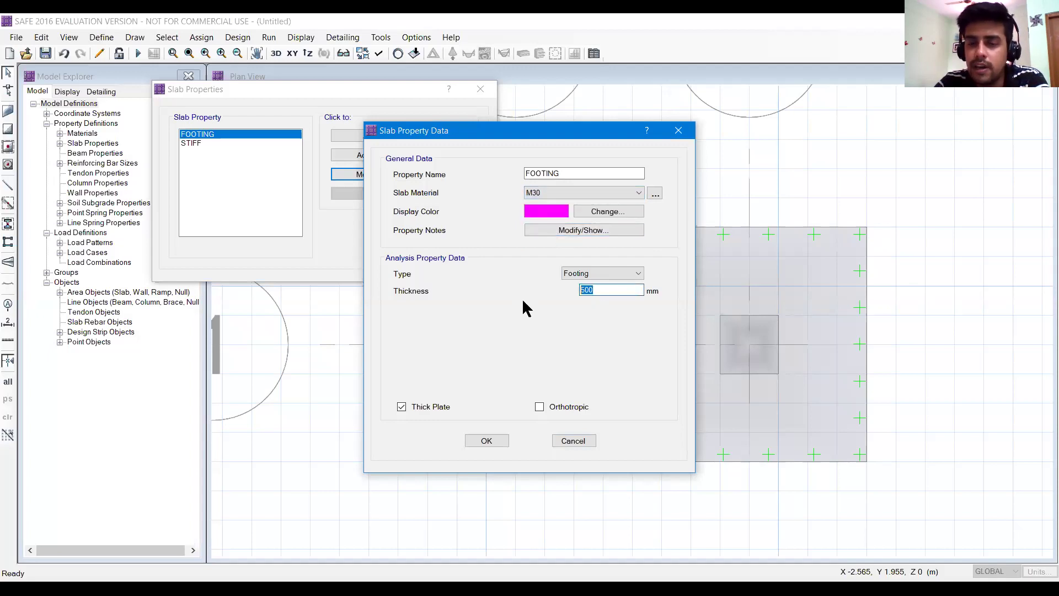
left_click(484, 444)
Step: Set the STIFF slab material to M30 at 500 mm and confirm the slab properties
left_click(196, 142)
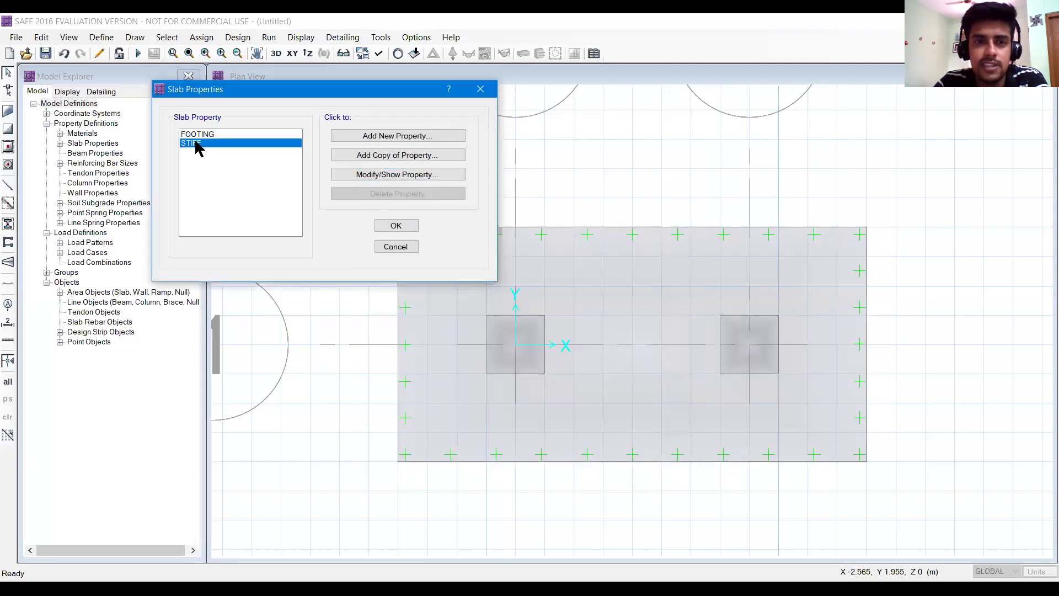
left_click(370, 182)
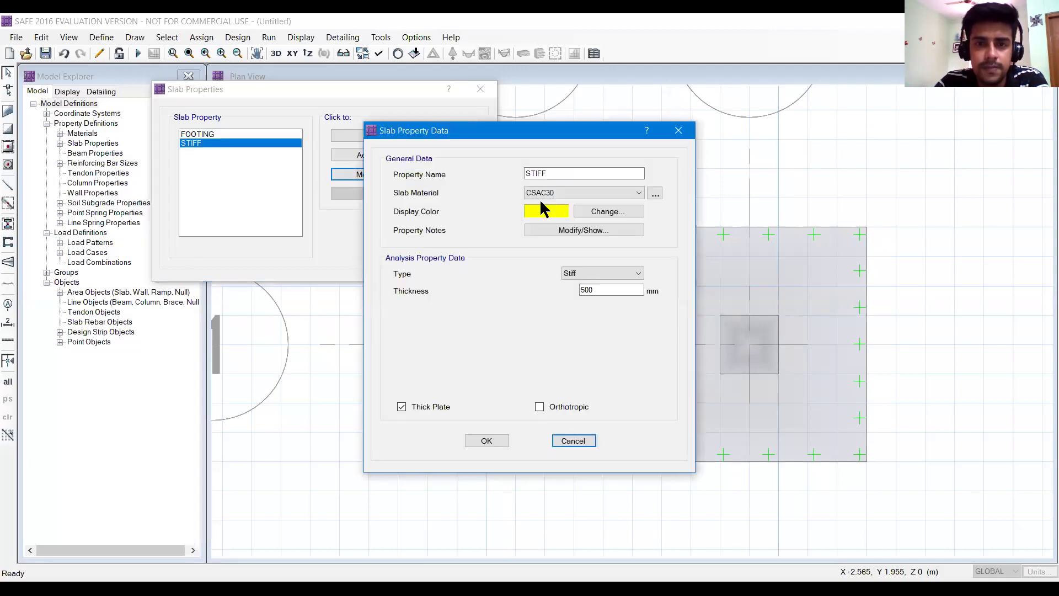
left_click(551, 192)
left_click(538, 234)
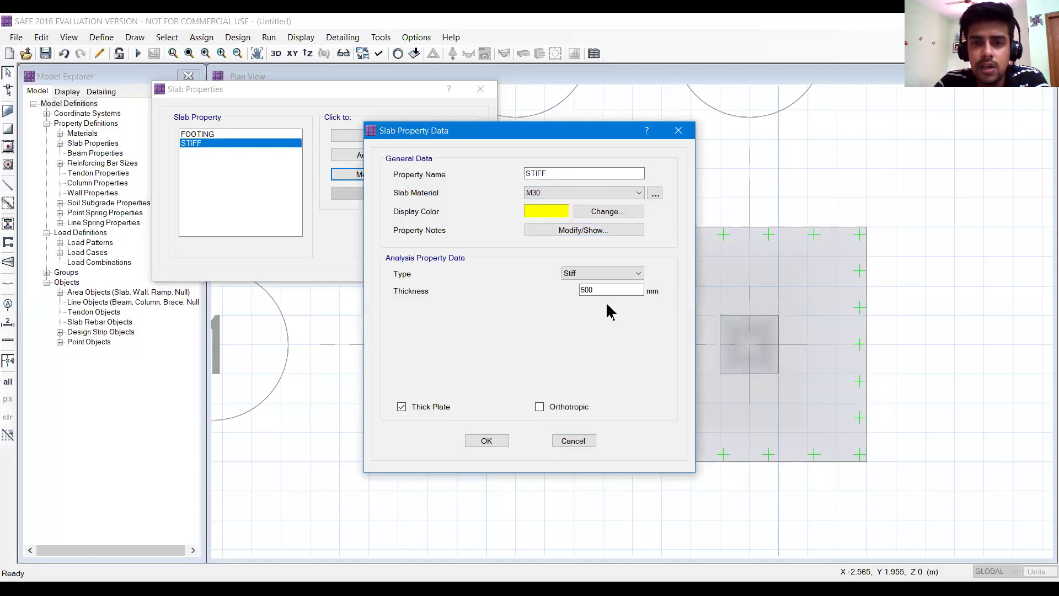
left_click_drag(607, 289, 527, 293)
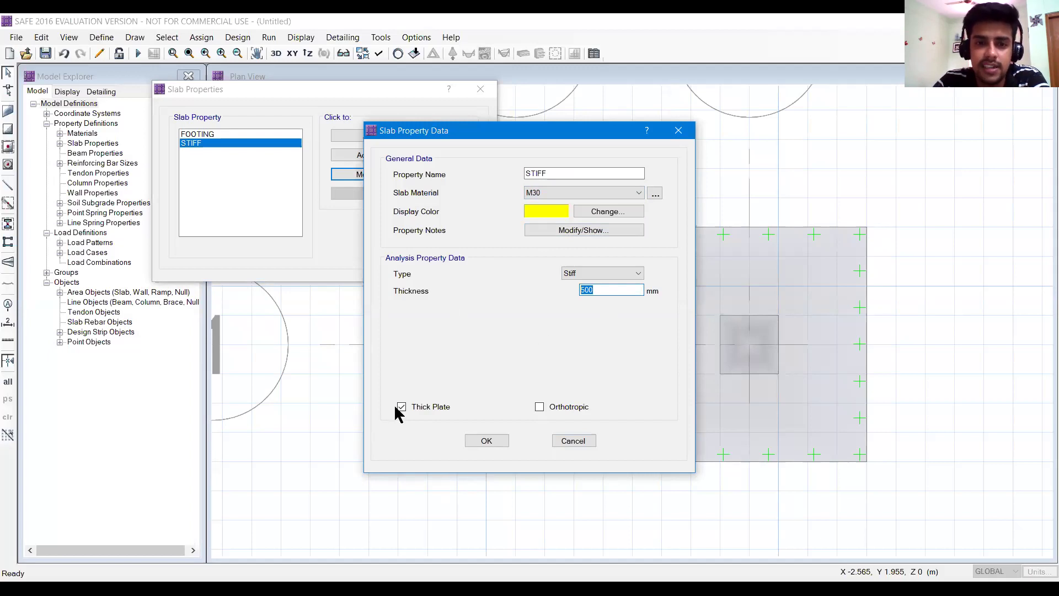
left_click(503, 446)
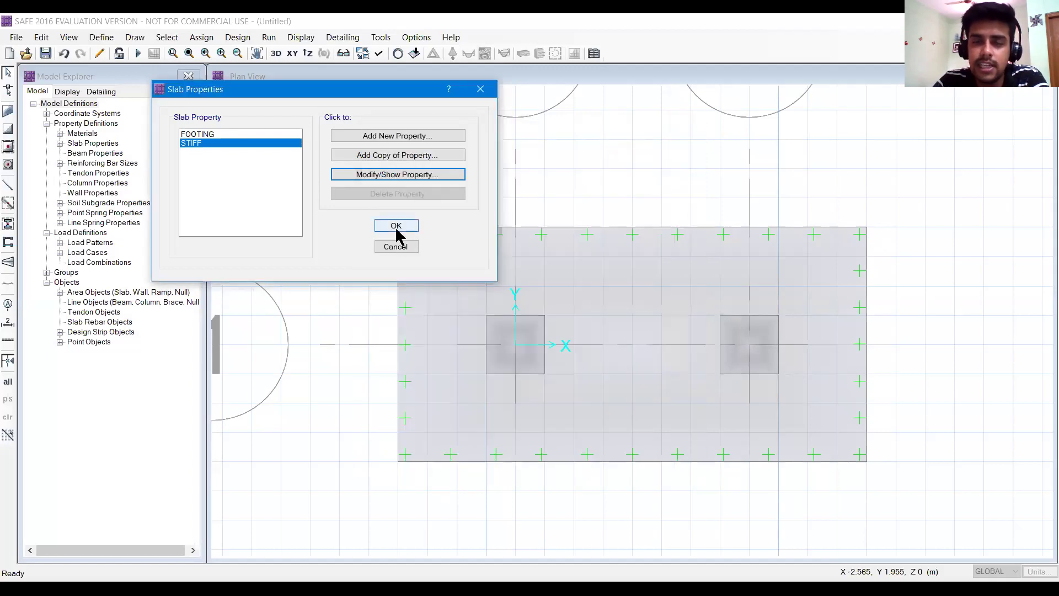
left_click(396, 230)
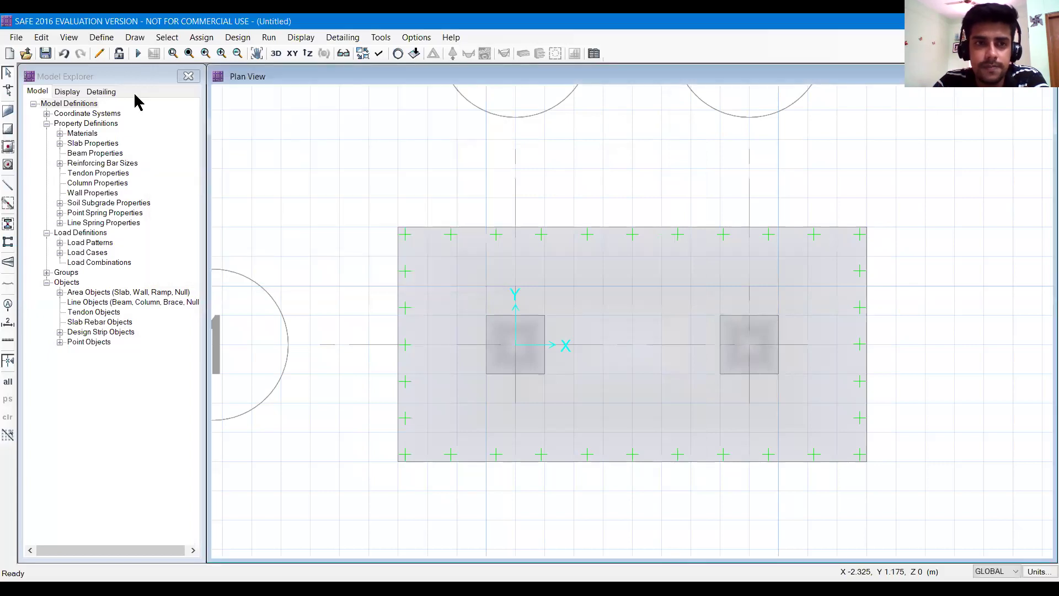
Step: Open the Define menu to reach the soil subgrade properties
left_click(102, 38)
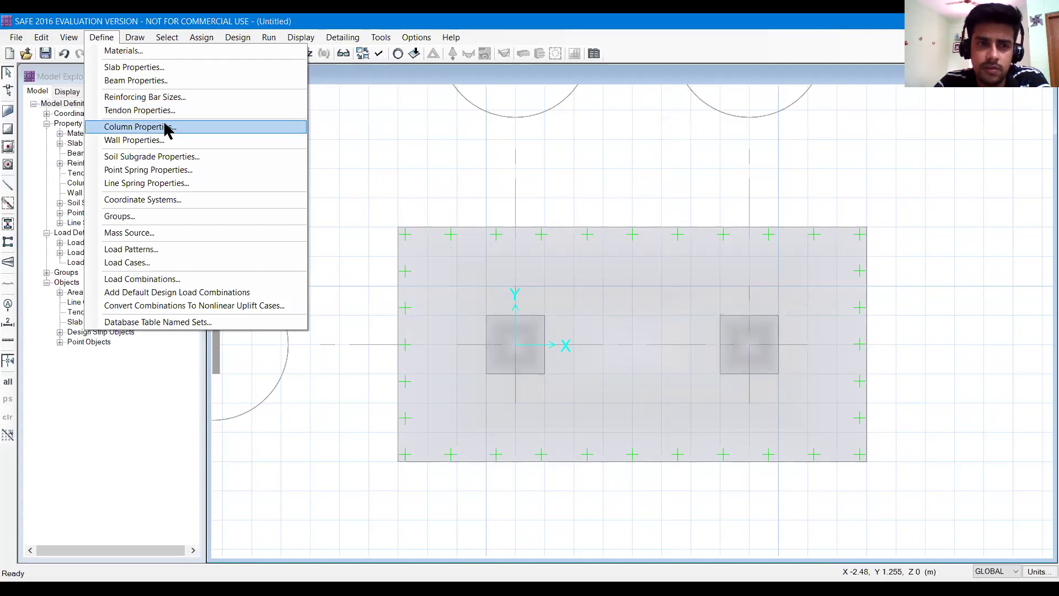
Step: Review the SOIL1 subgrade and keep its 2E+04 kN/m3 compression-only modulus unchanged
left_click(166, 159)
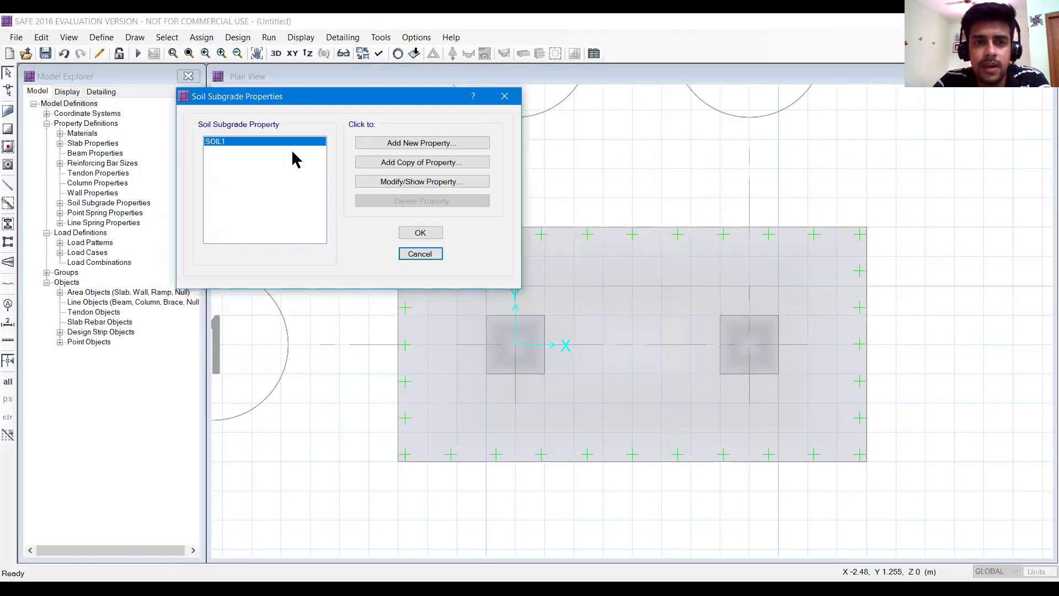
left_click(401, 186)
left_click(401, 187)
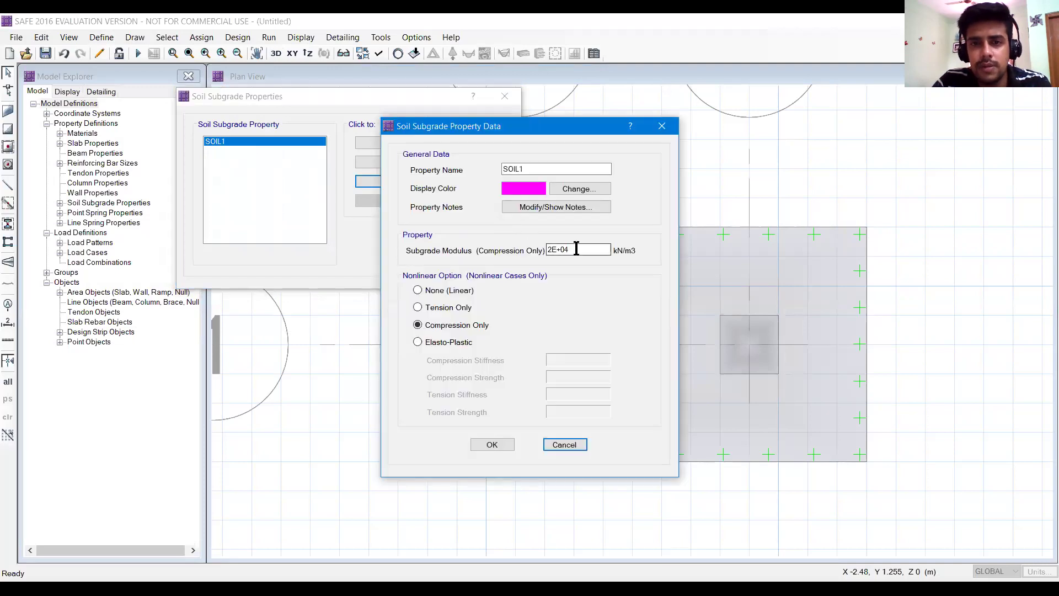
left_click_drag(575, 250, 547, 250)
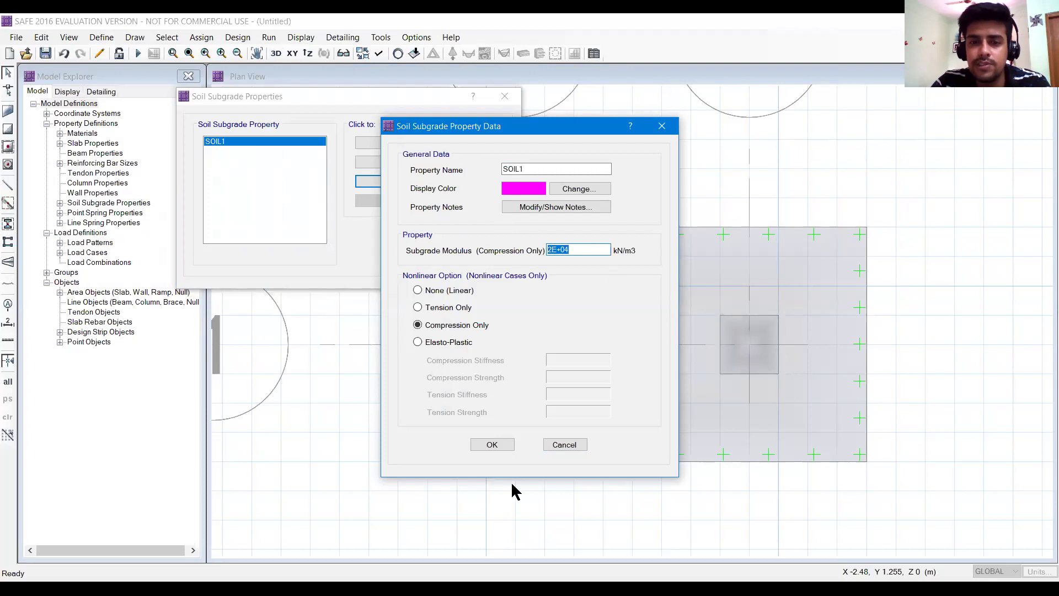
left_click(498, 446)
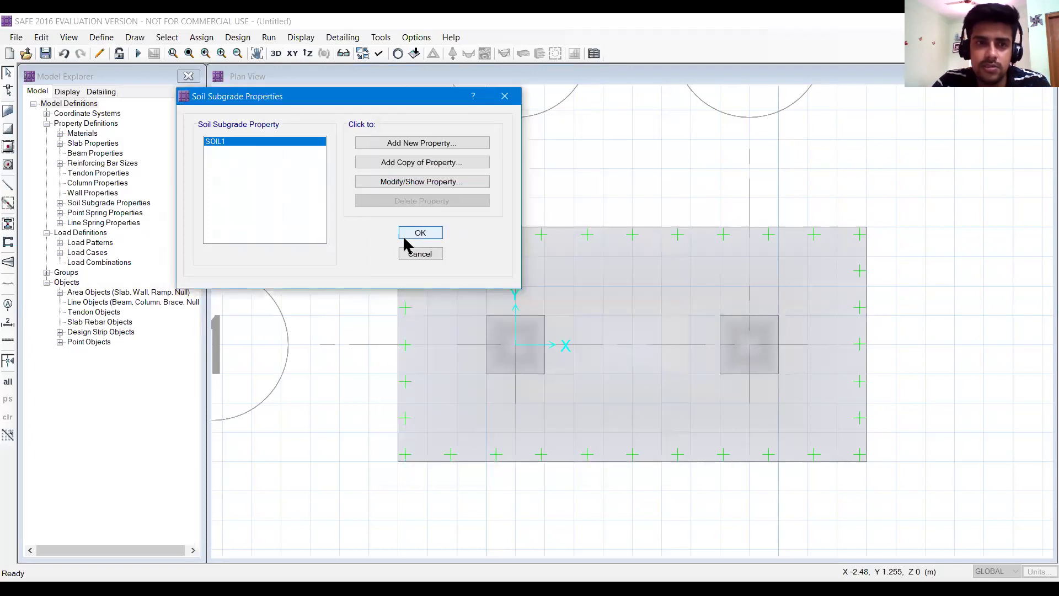
left_click(416, 232)
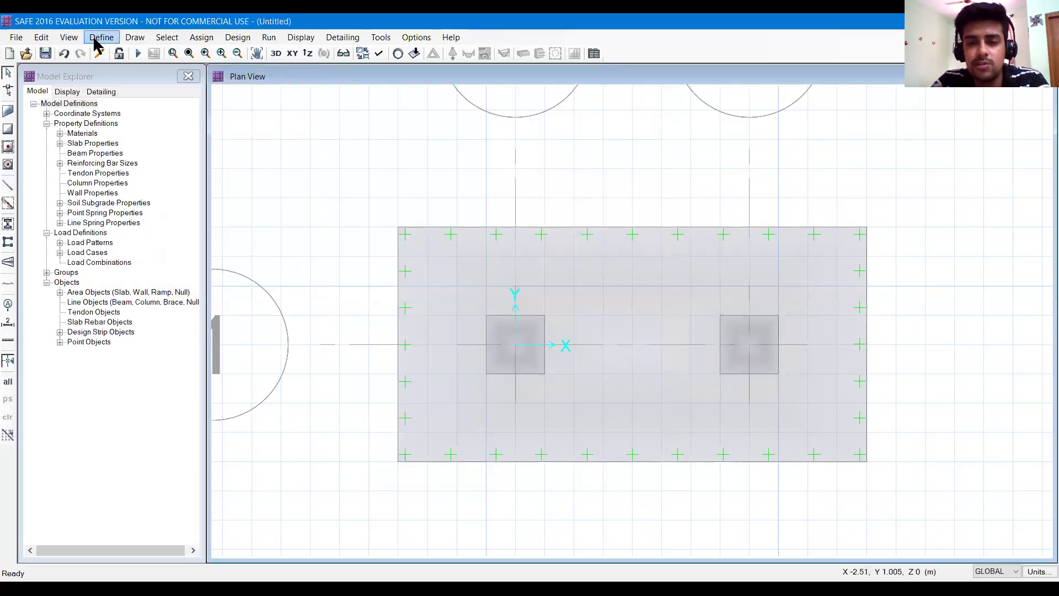
Step: Confirm the DEAD (self-weight 1) and LIVE (0) load patterns and check them as load cases
left_click(97, 42)
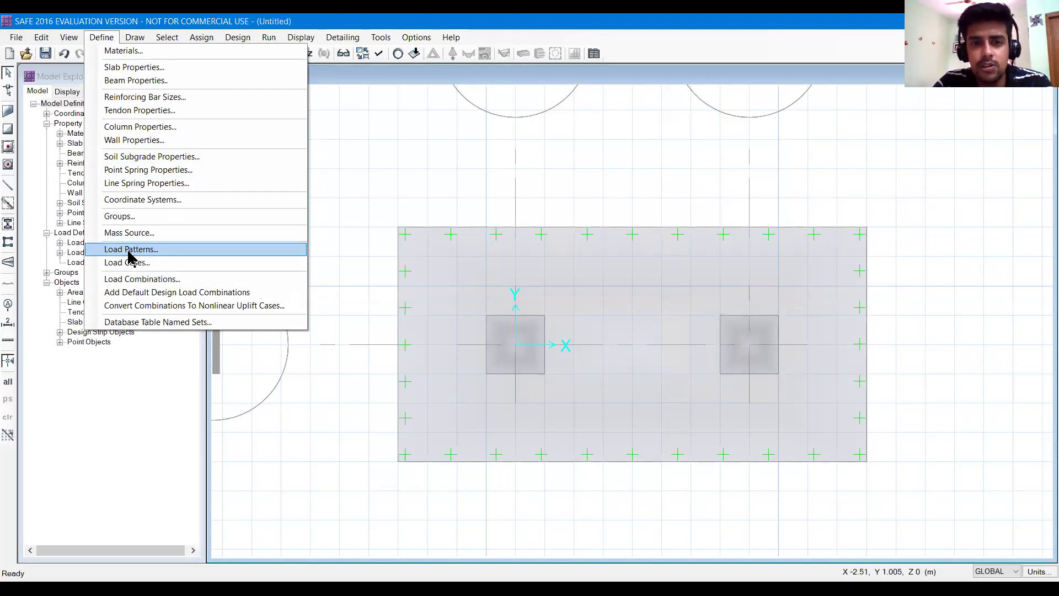
left_click(297, 251)
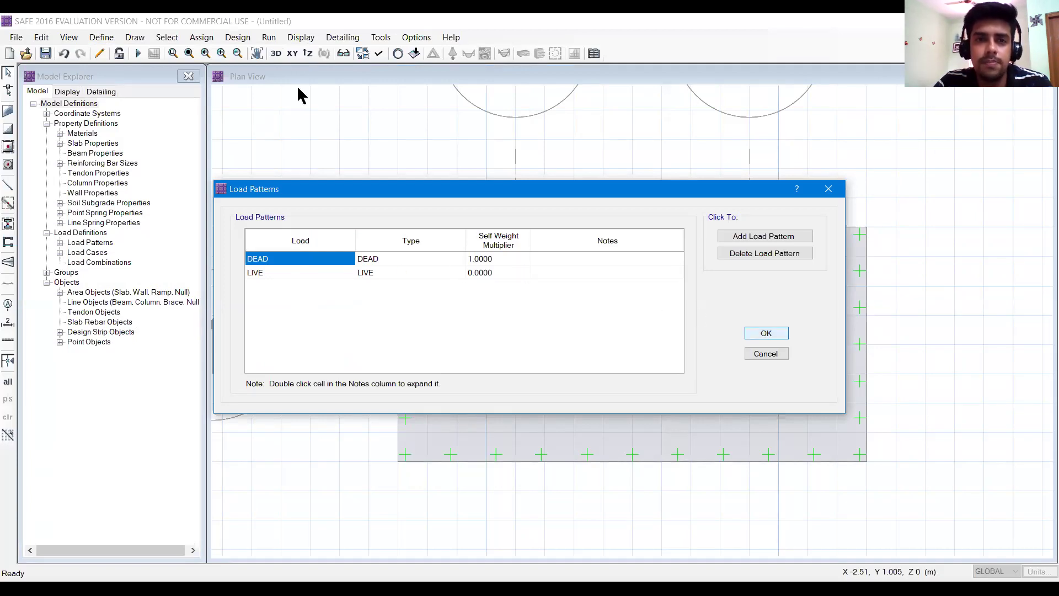
key("Return")
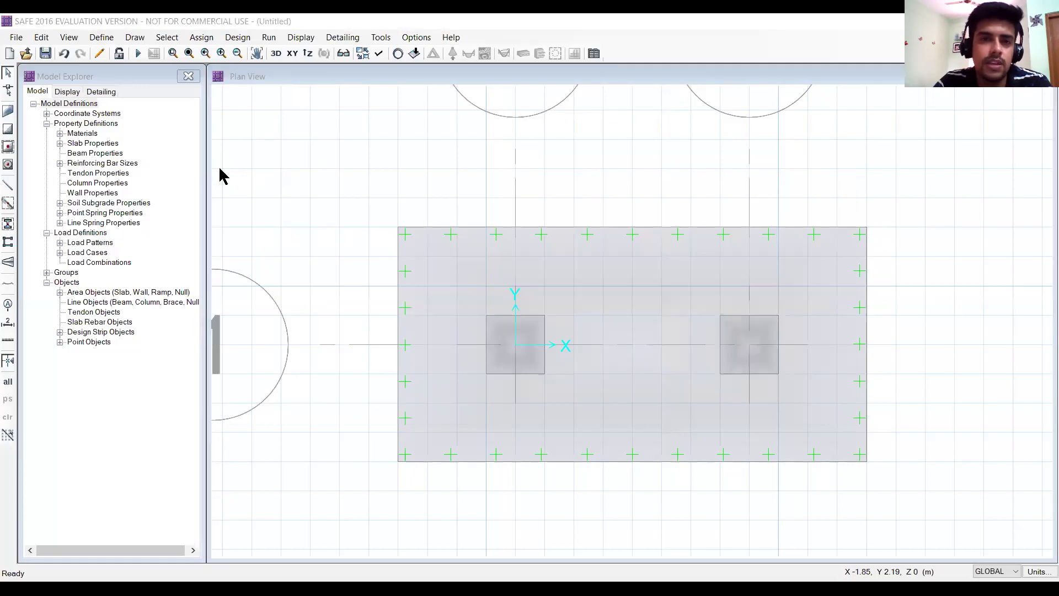
left_click(101, 37)
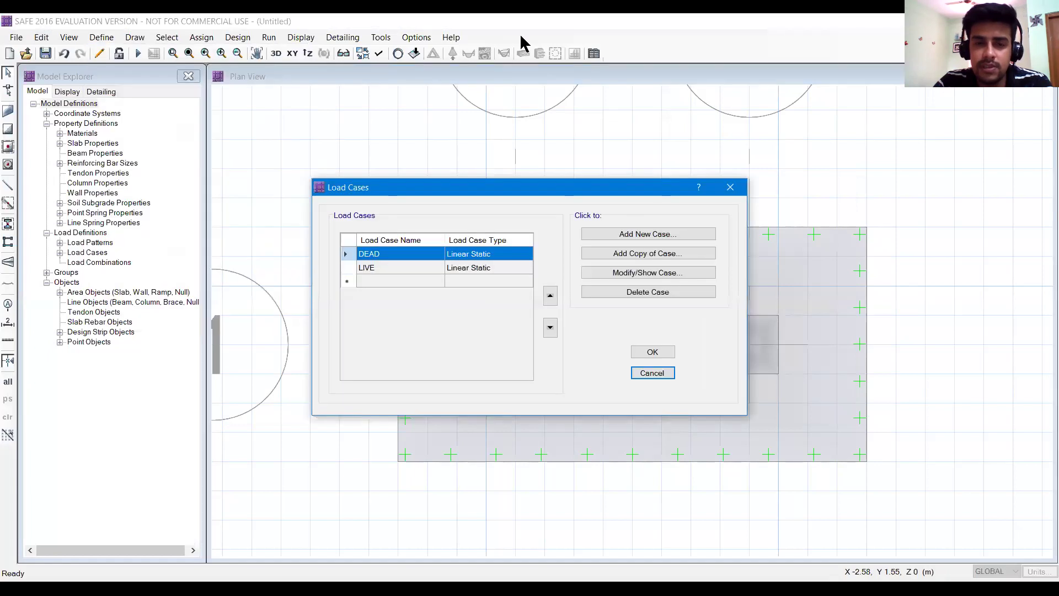
Step: Start a new load combination named 1.5(DL+LL) with DEAD at factor 1.5
left_click(664, 372)
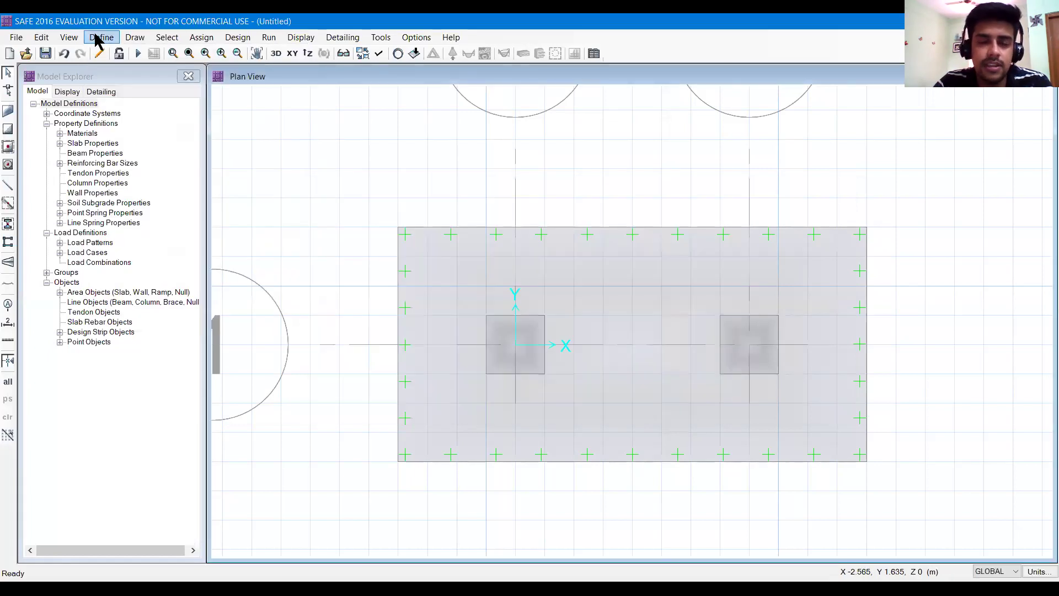
left_click(99, 38)
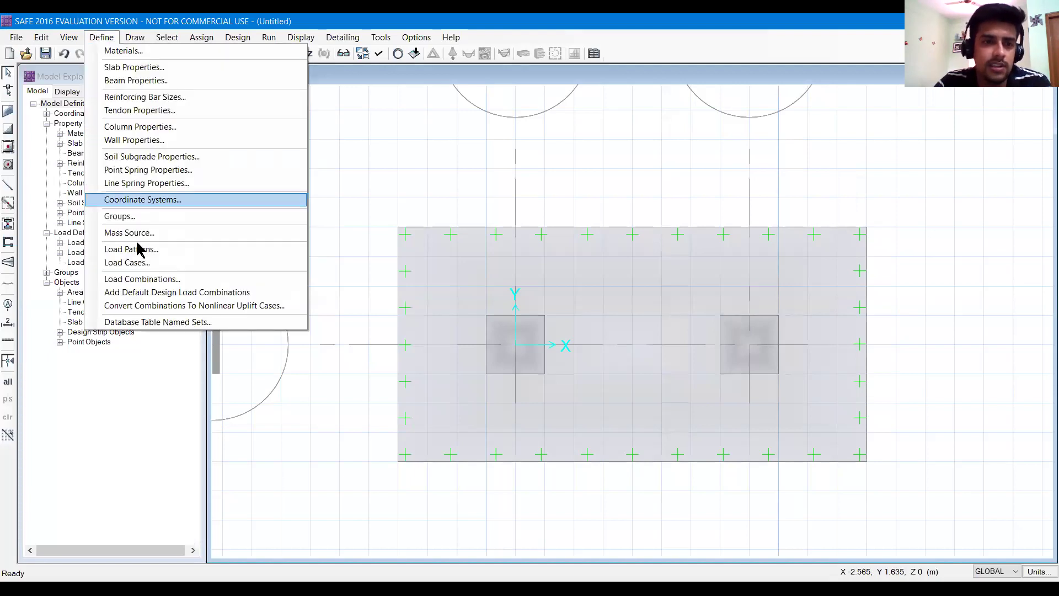
left_click(142, 280)
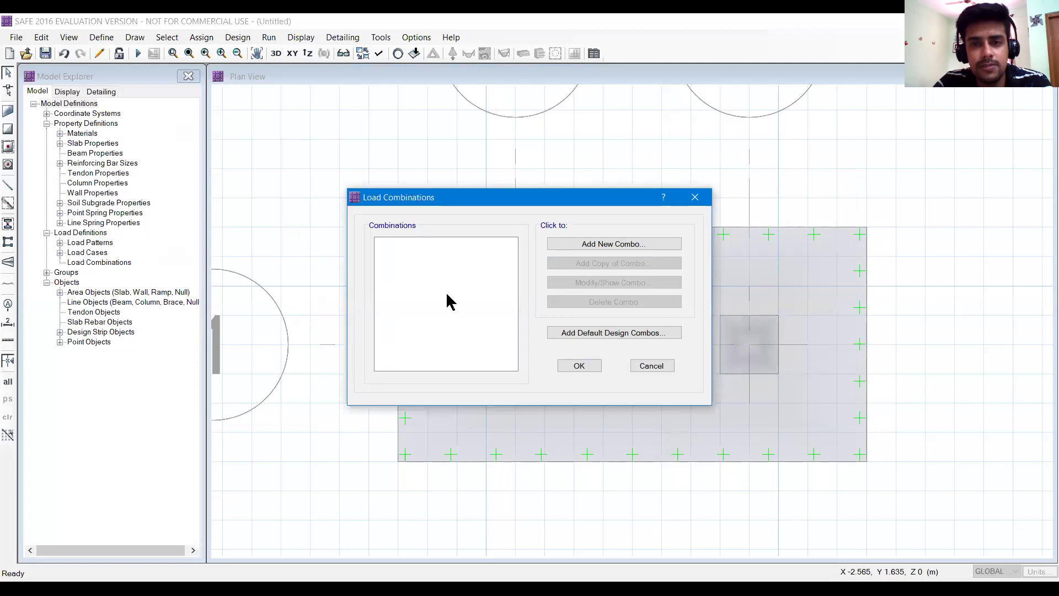
left_click(615, 245)
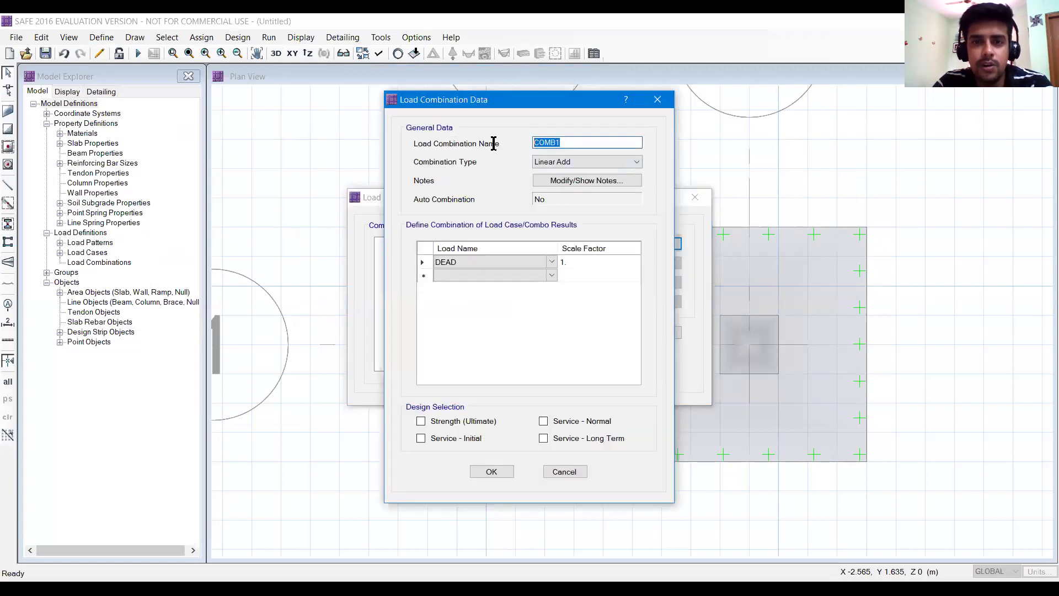
type("1.5(DL+")
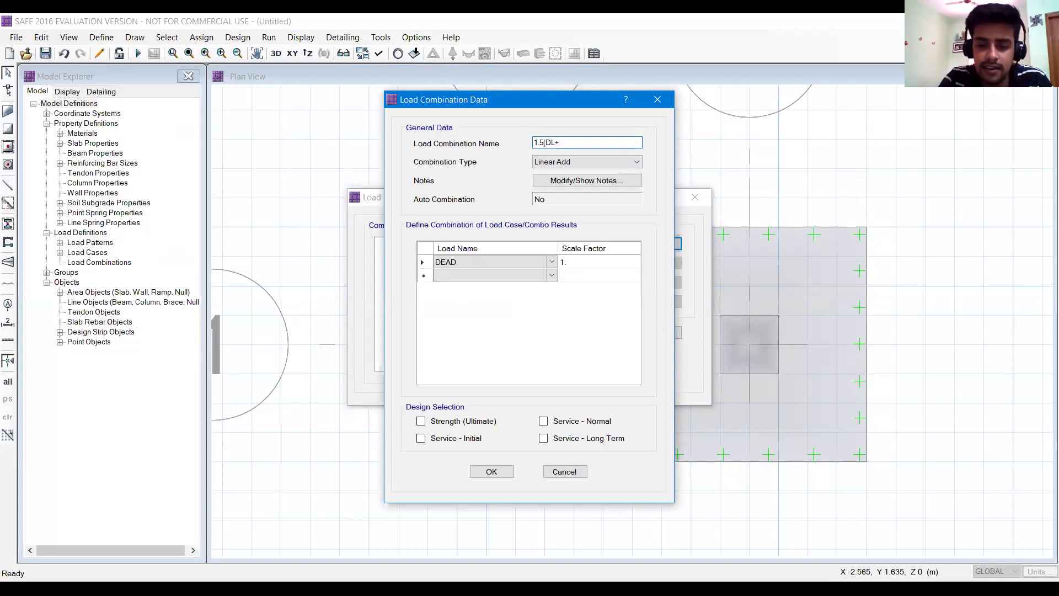
type("LL")
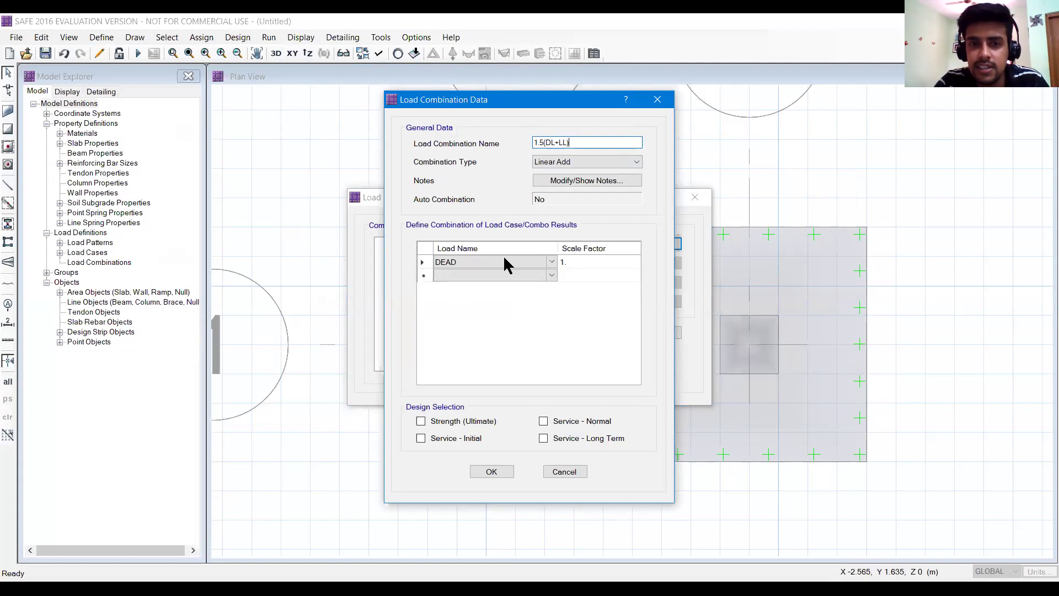
left_click(568, 263)
type("1")
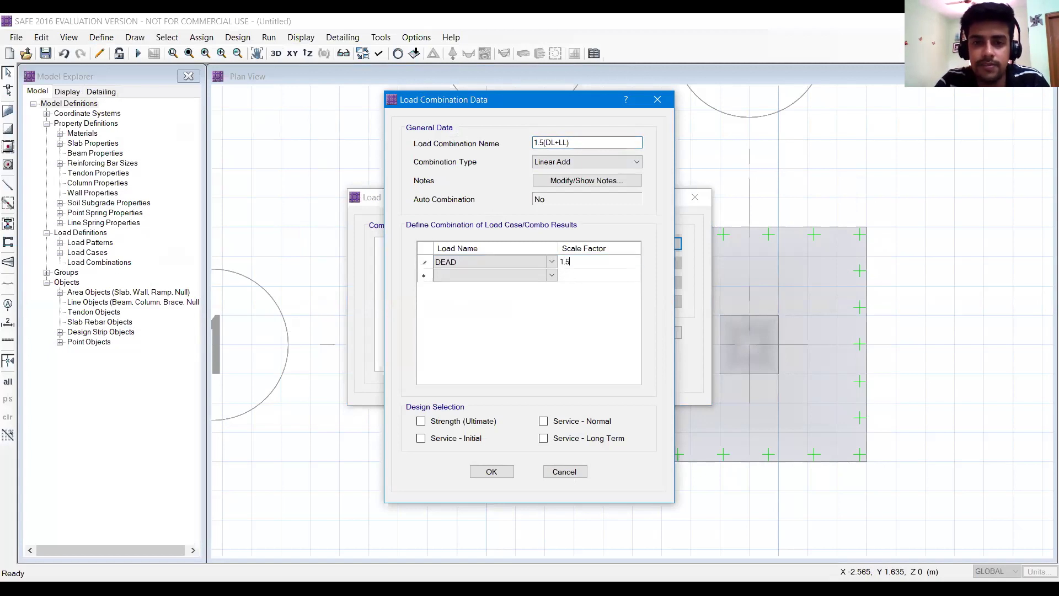
left_click(547, 276)
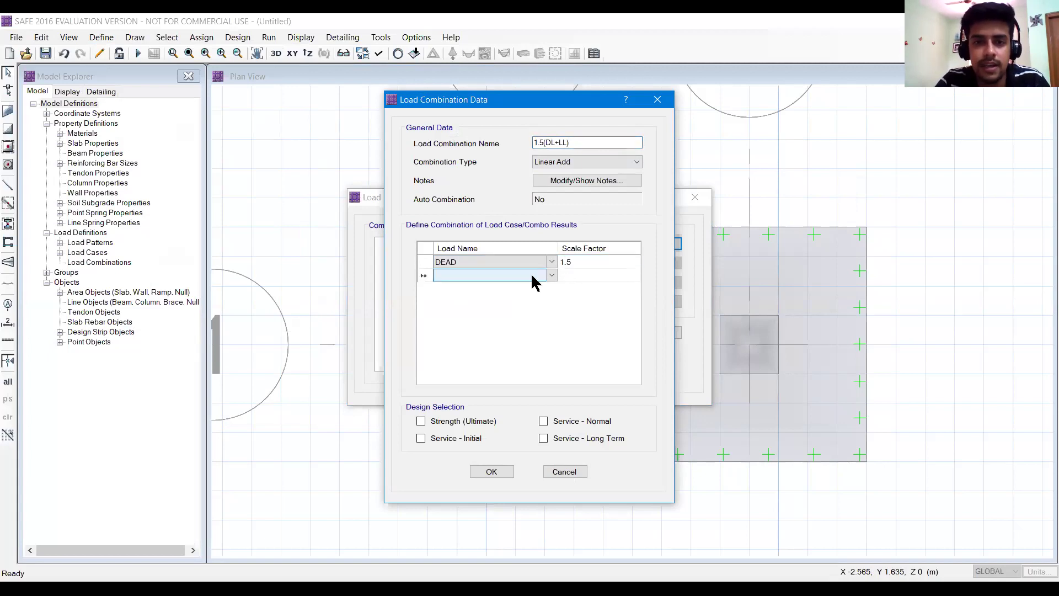
Step: Add LIVE at factor 1.5, mark it for Strength (Ultimate) design, and confirm the 1.5(DL+LL) combination
left_click(493, 275)
left_click(485, 297)
left_click(577, 276)
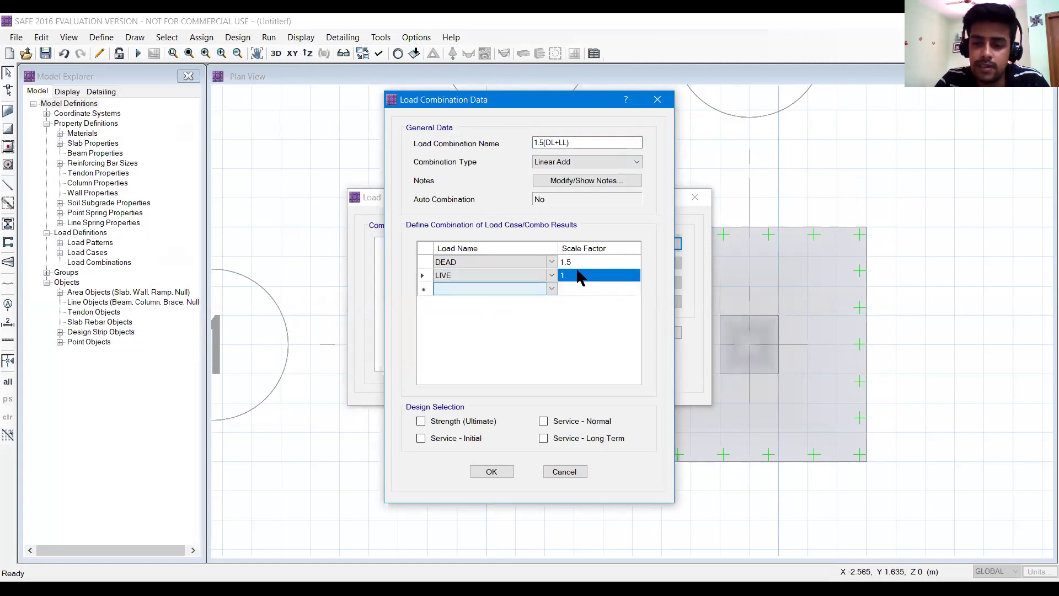
type("1")
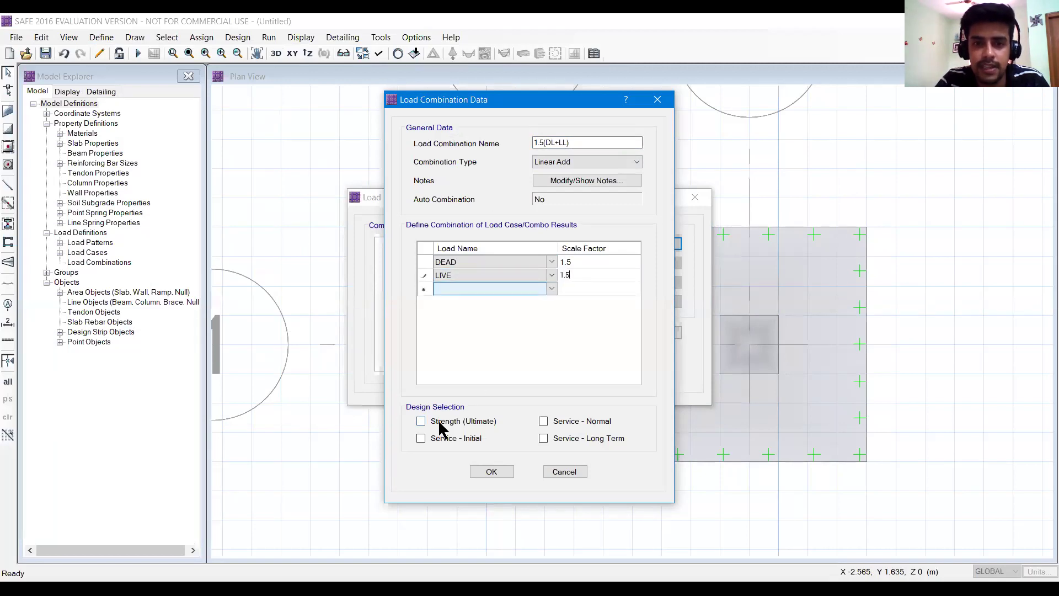
left_click(436, 424)
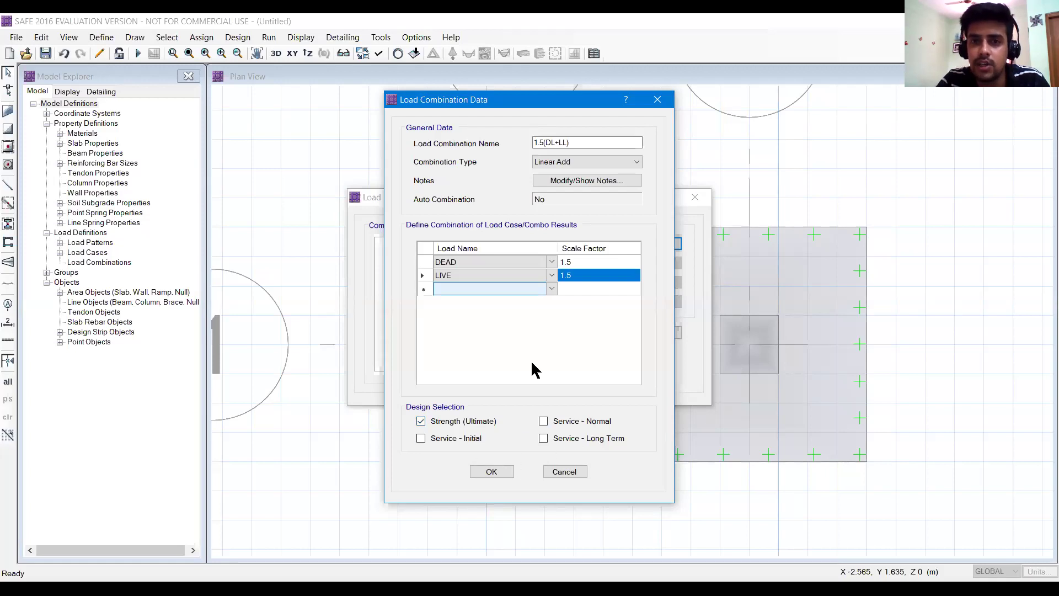
left_click_drag(571, 146, 502, 145)
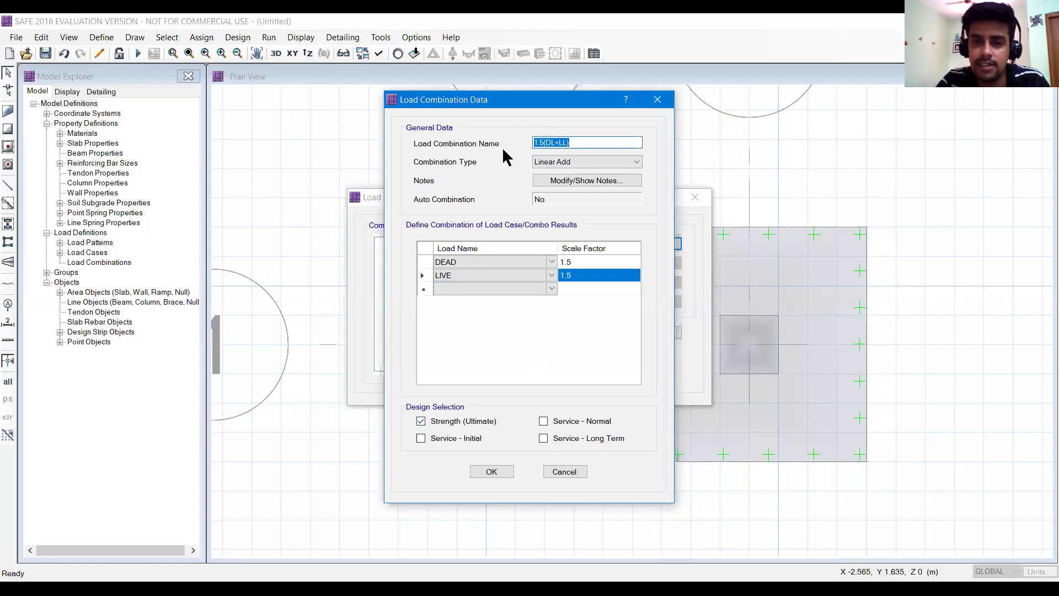
left_click(494, 472)
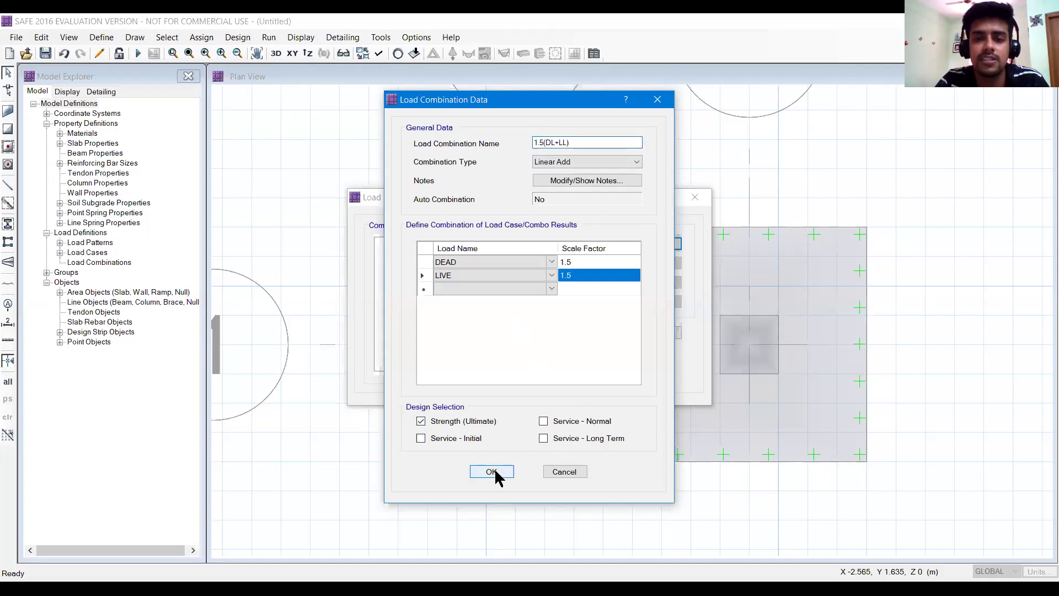
left_click(494, 473)
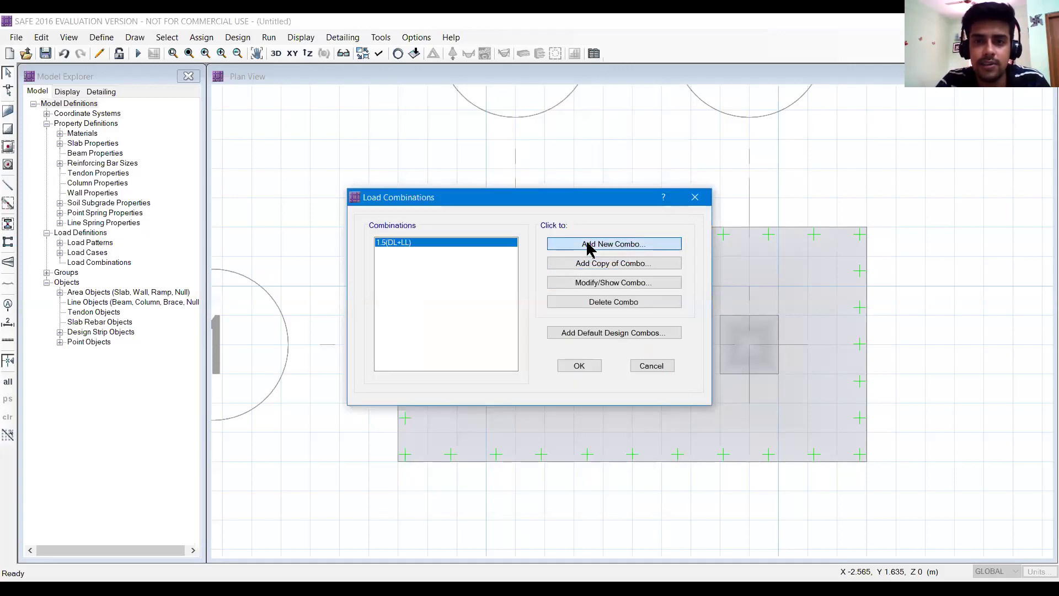
Step: Create combination DL+LL with DEAD and LIVE at factor 1, ticking all three Service checks
left_click(590, 248)
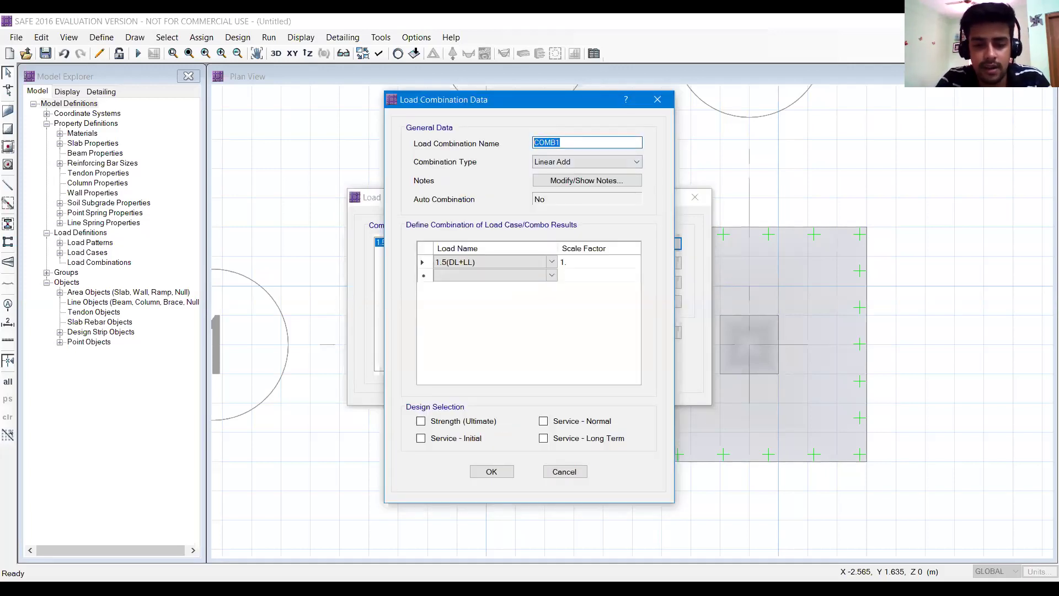
type("DL+LL")
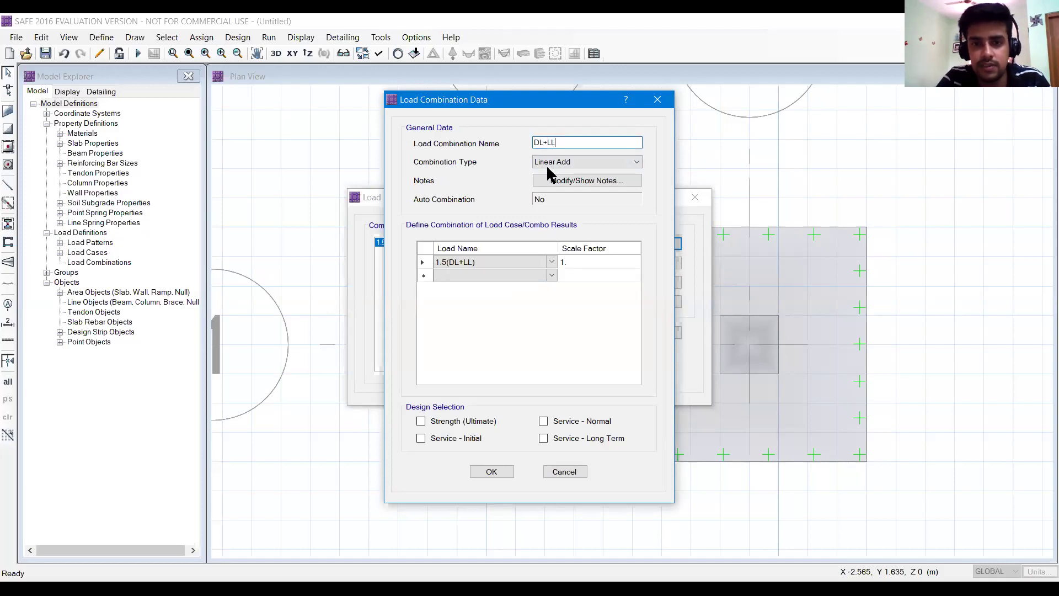
left_click(549, 263)
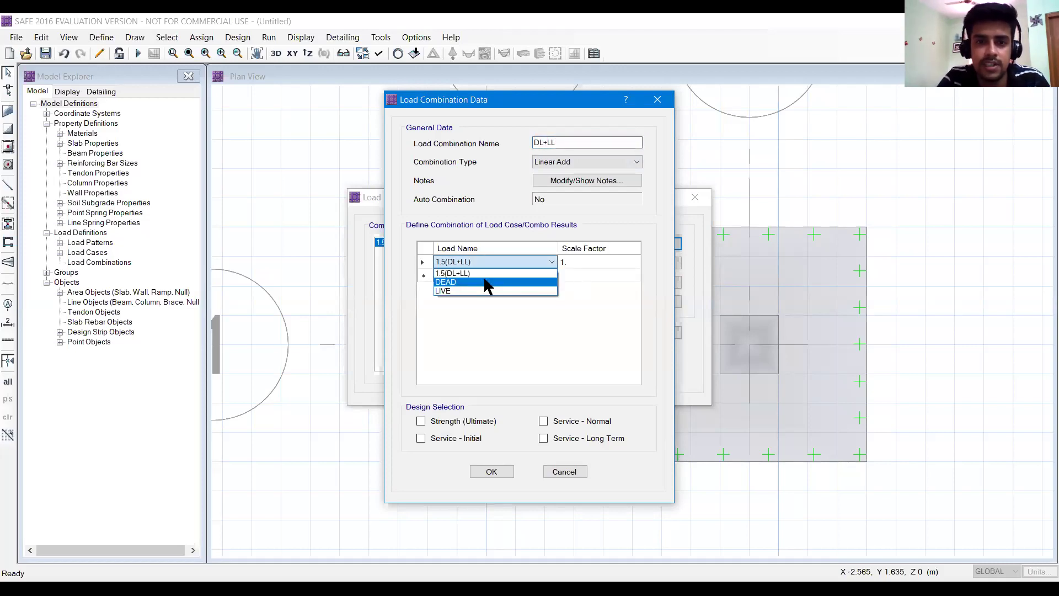
left_click(549, 273)
left_click(550, 275)
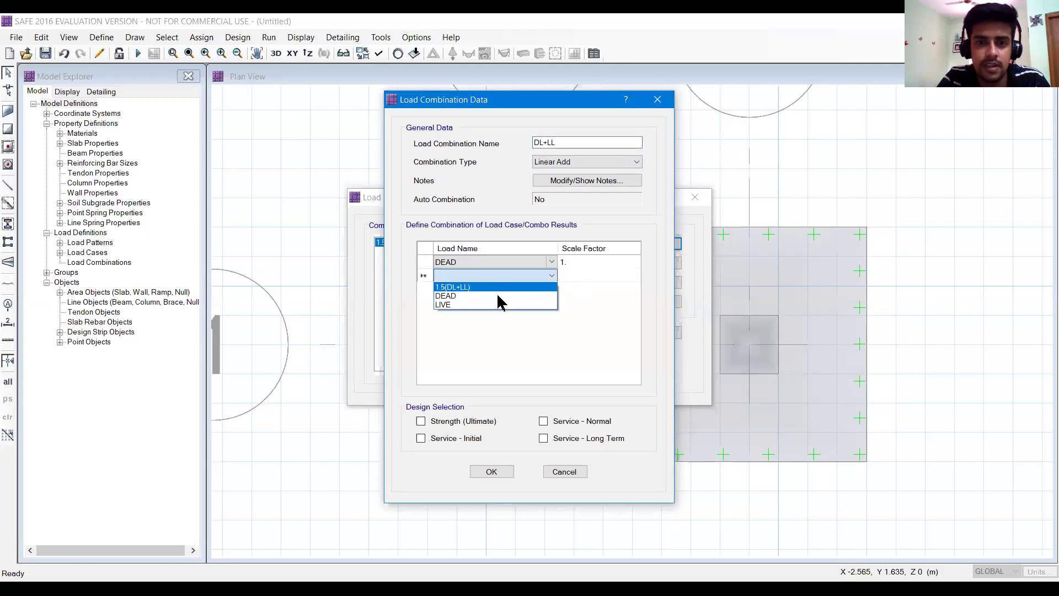
key("Down")
key("Down")
left_click(577, 276)
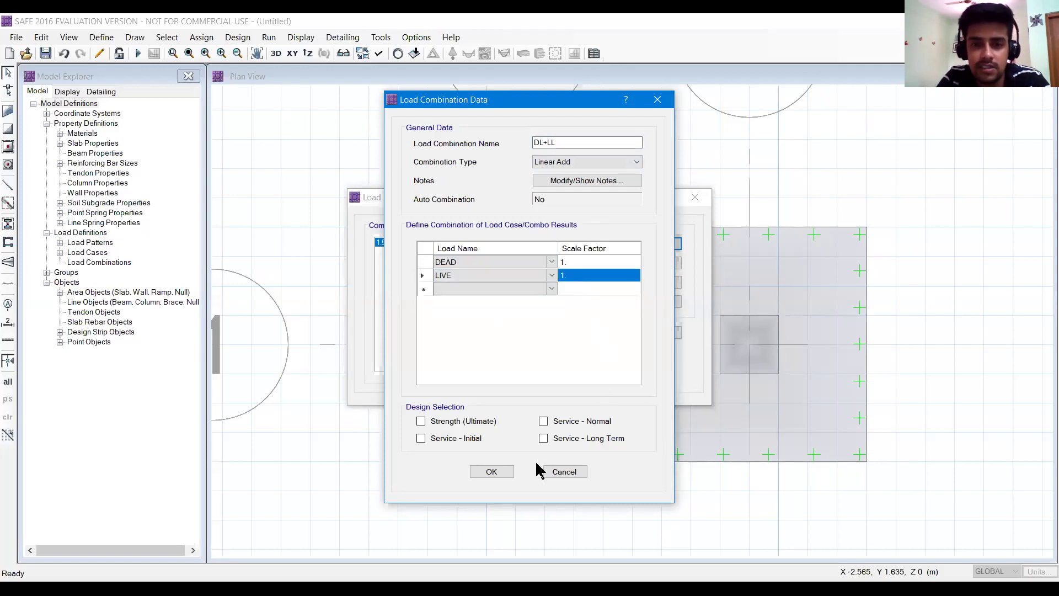
left_click(543, 421)
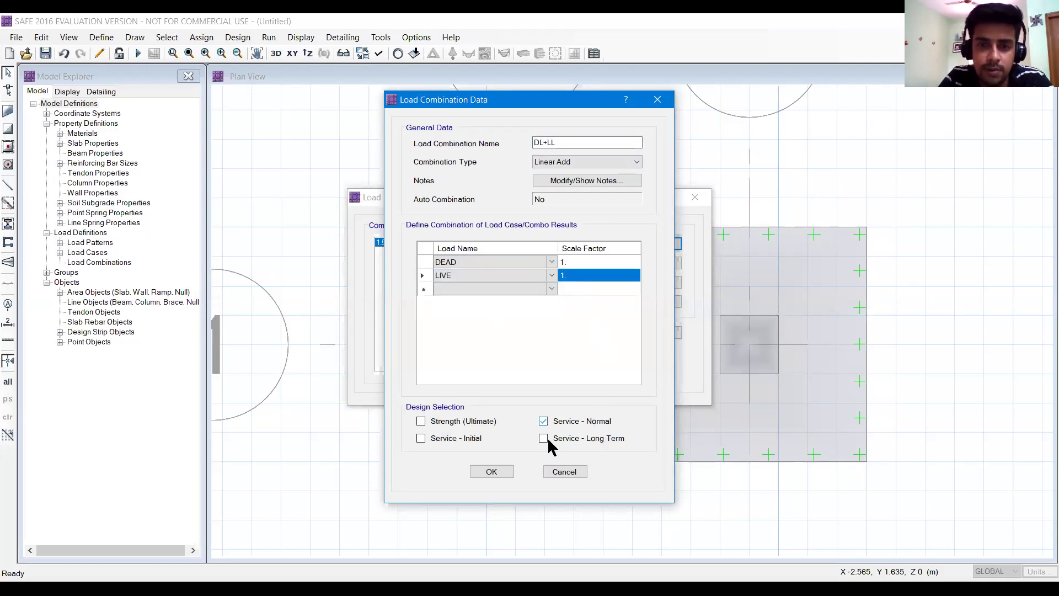
left_click(468, 439)
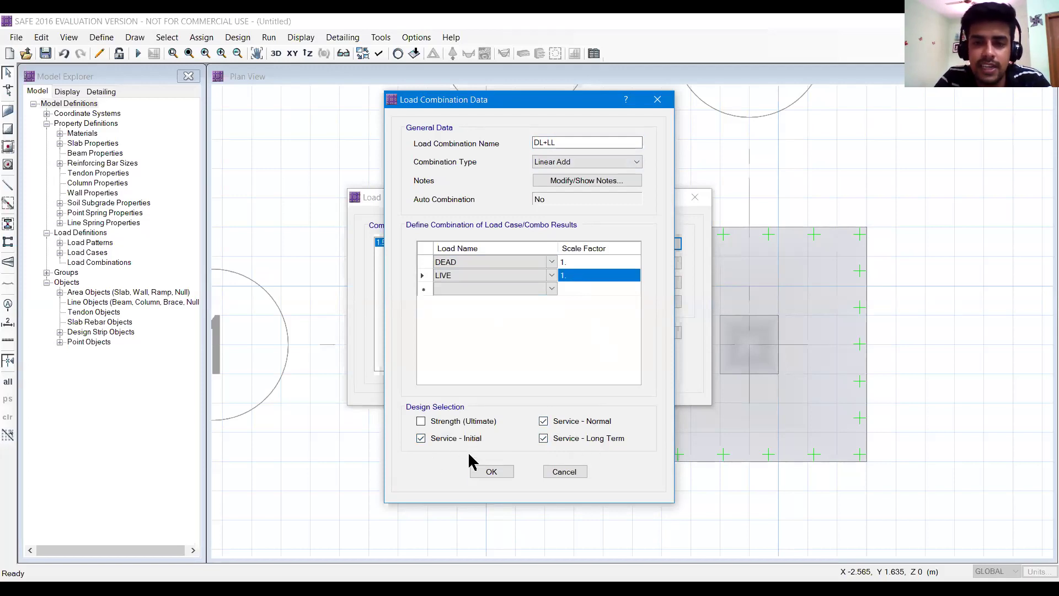
left_click(491, 472)
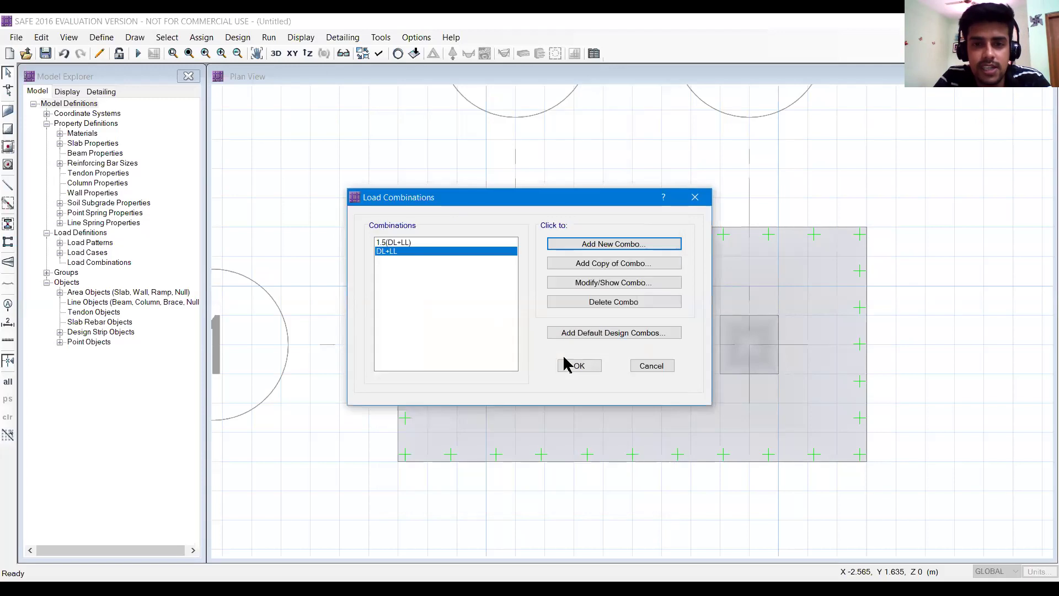
Step: Save the model as 'Practice Combined Rectnagular' in the Prac SAFE folder
left_click(574, 363)
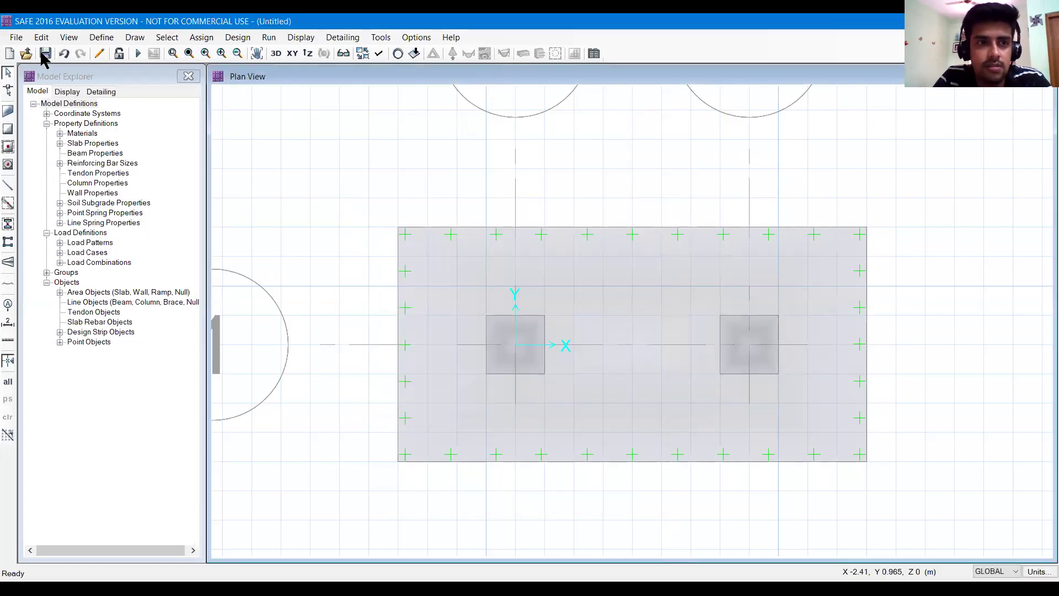
left_click(43, 54)
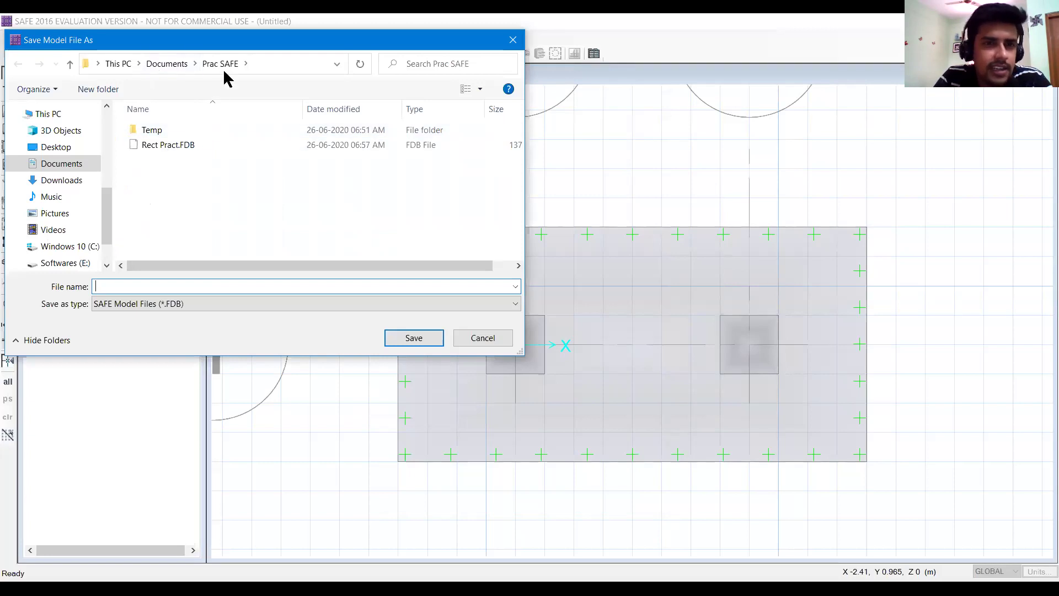
left_click(147, 285)
type("Practice Combined Rectnagu")
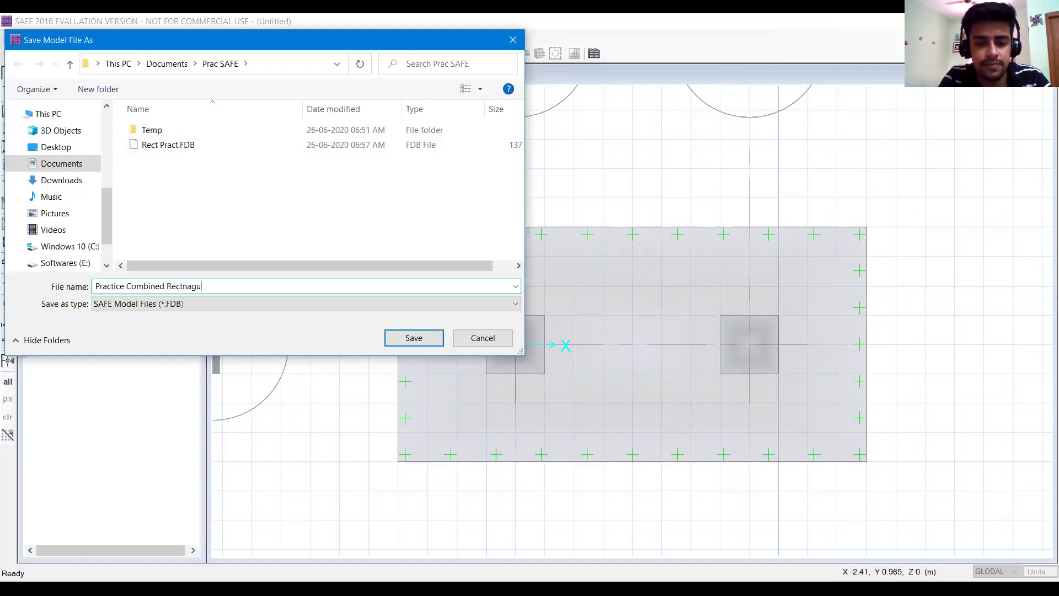
type("lar")
key("Return")
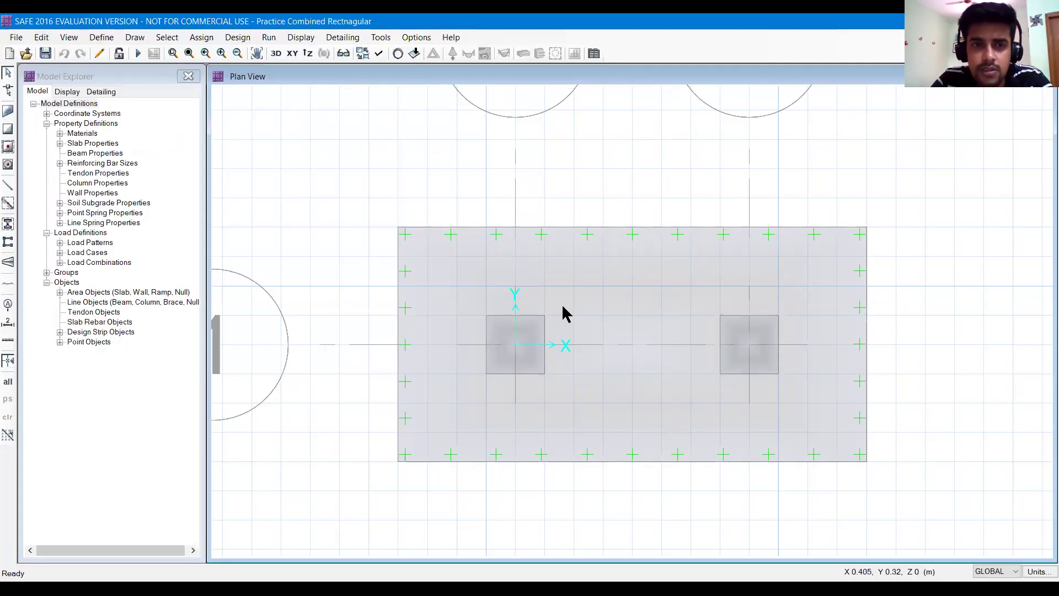
left_click(102, 37)
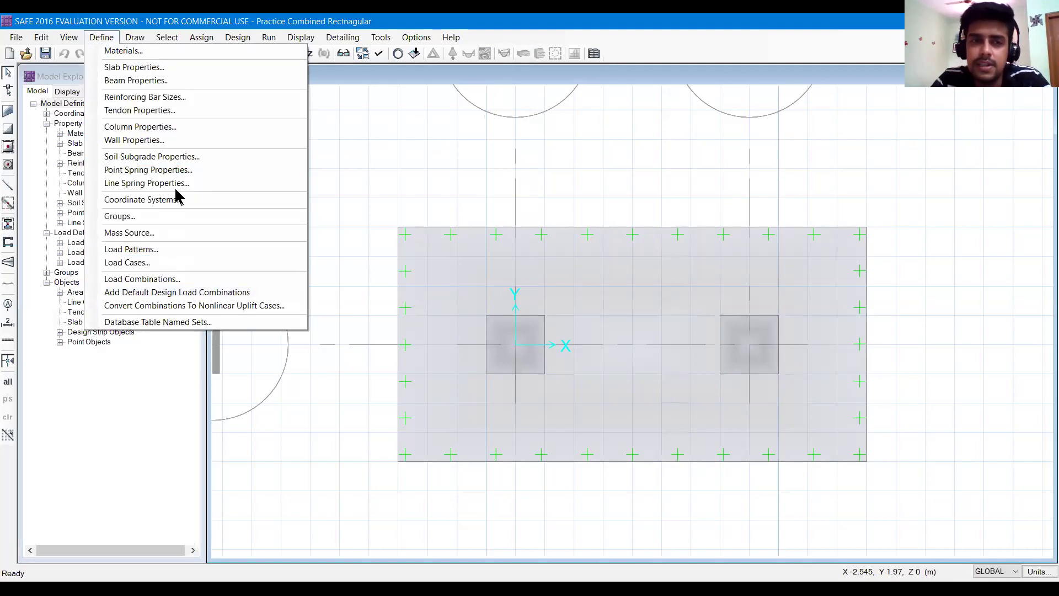
left_click(174, 21)
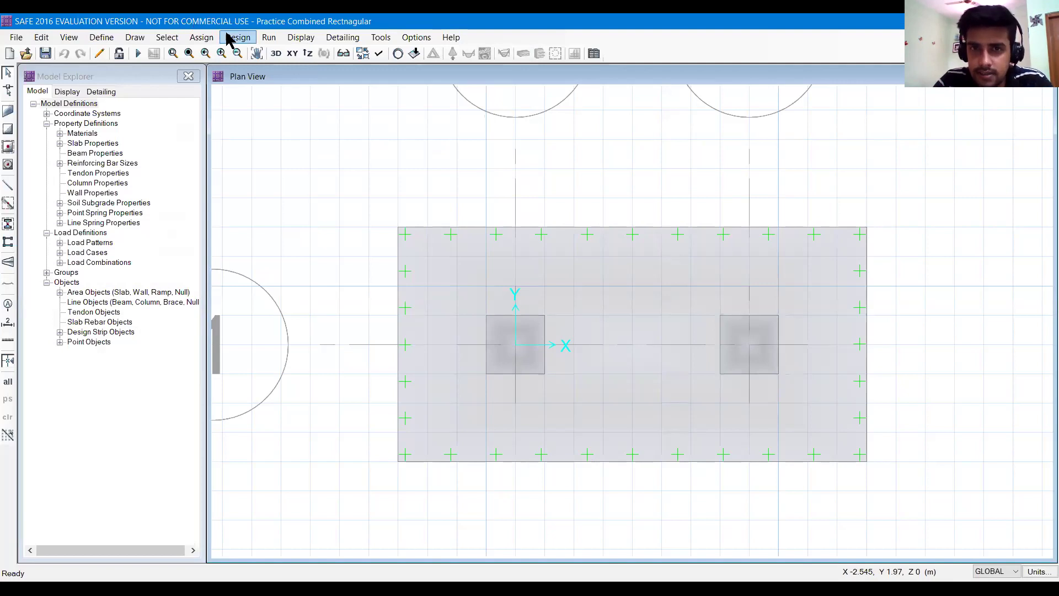